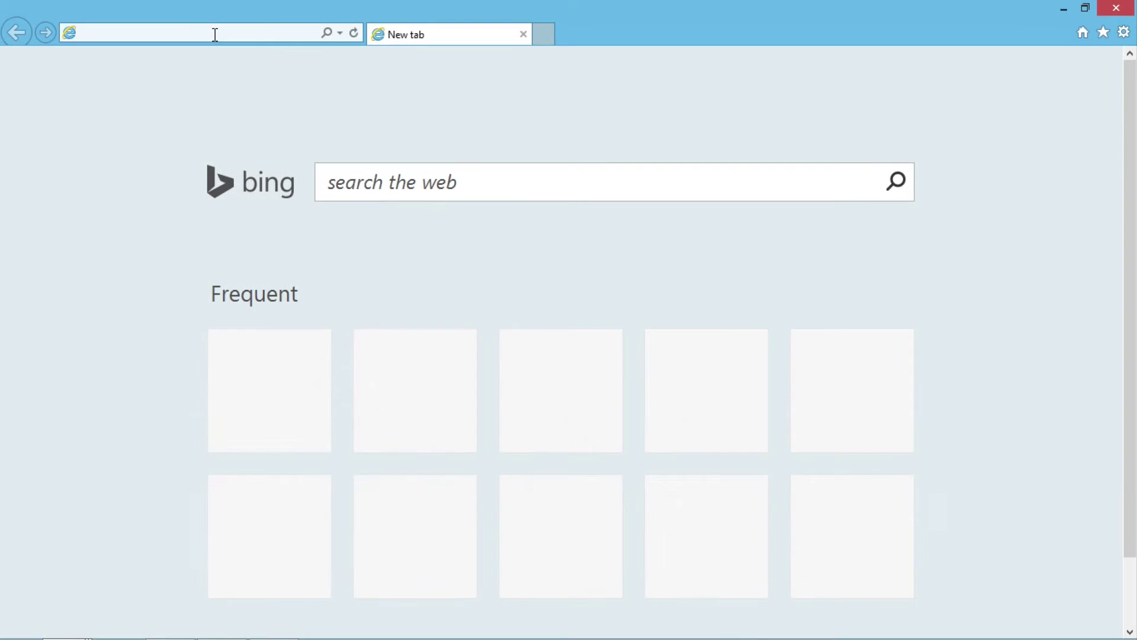
# - Load amcrest.com/gps-activation and scroll down to its Customer Information form
pyautogui.click(215, 34)
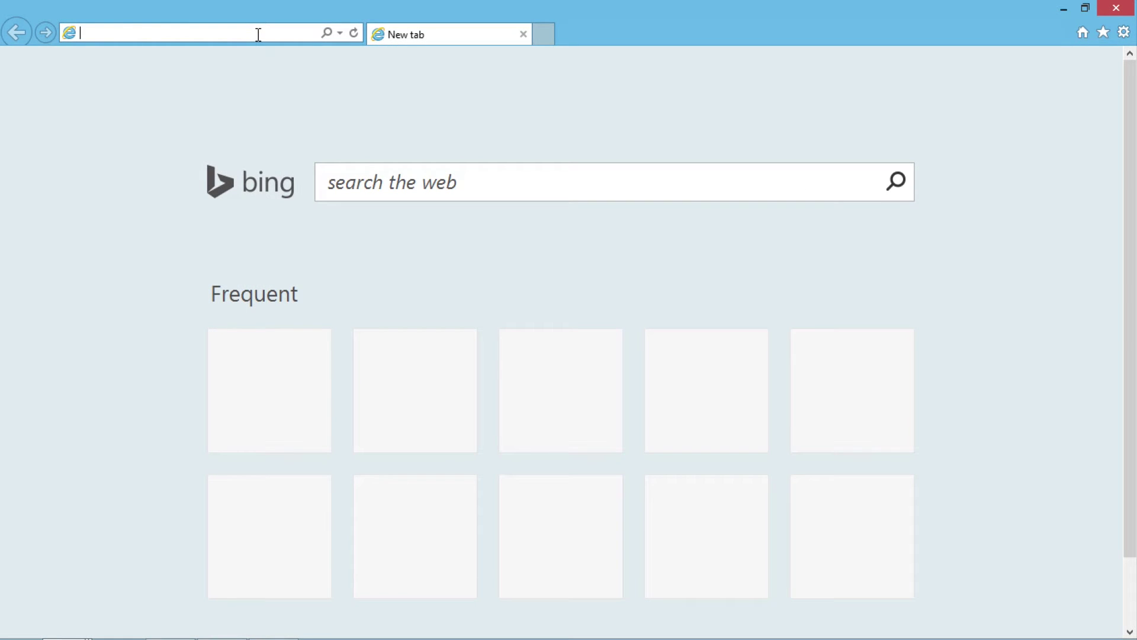
pyautogui.write('amcrest.com')
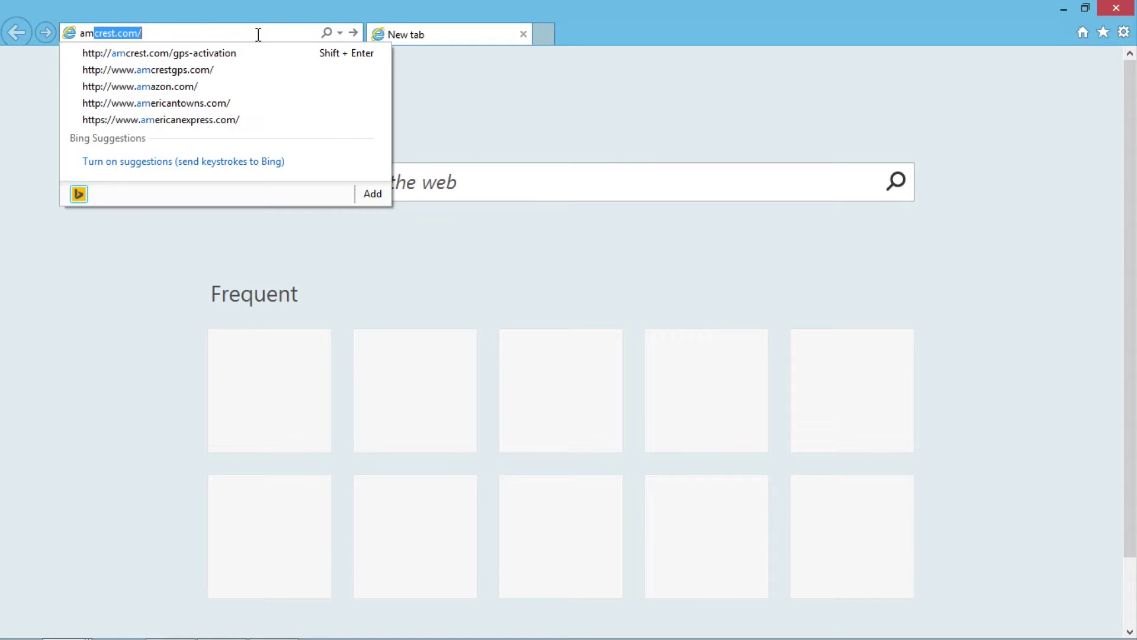
pyautogui.write('/')
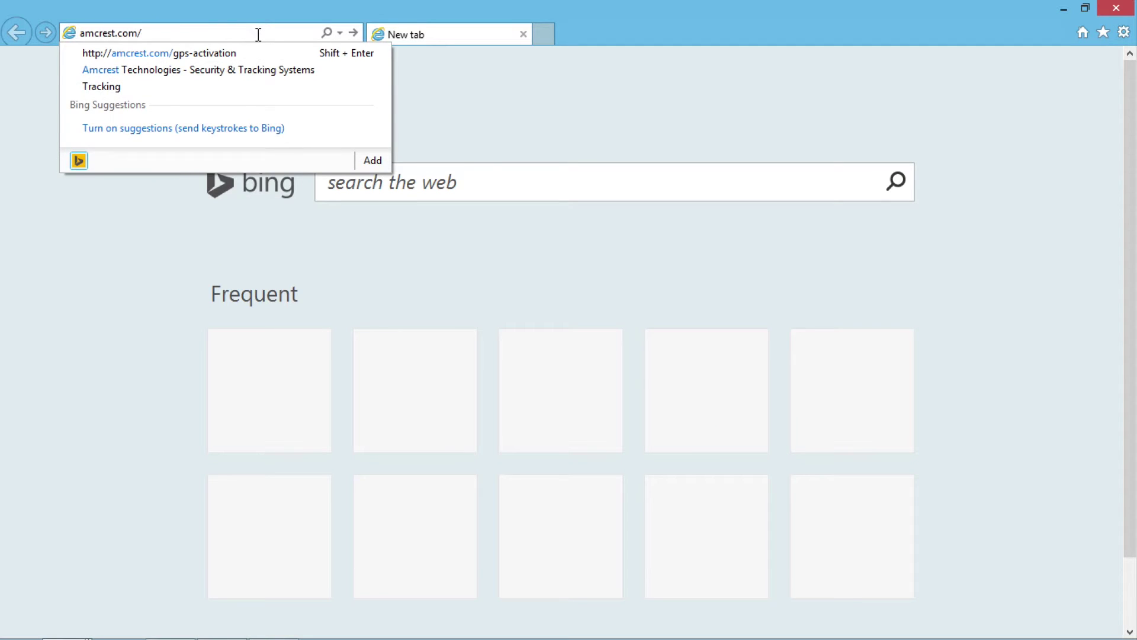
pyautogui.write('gps-activatio')
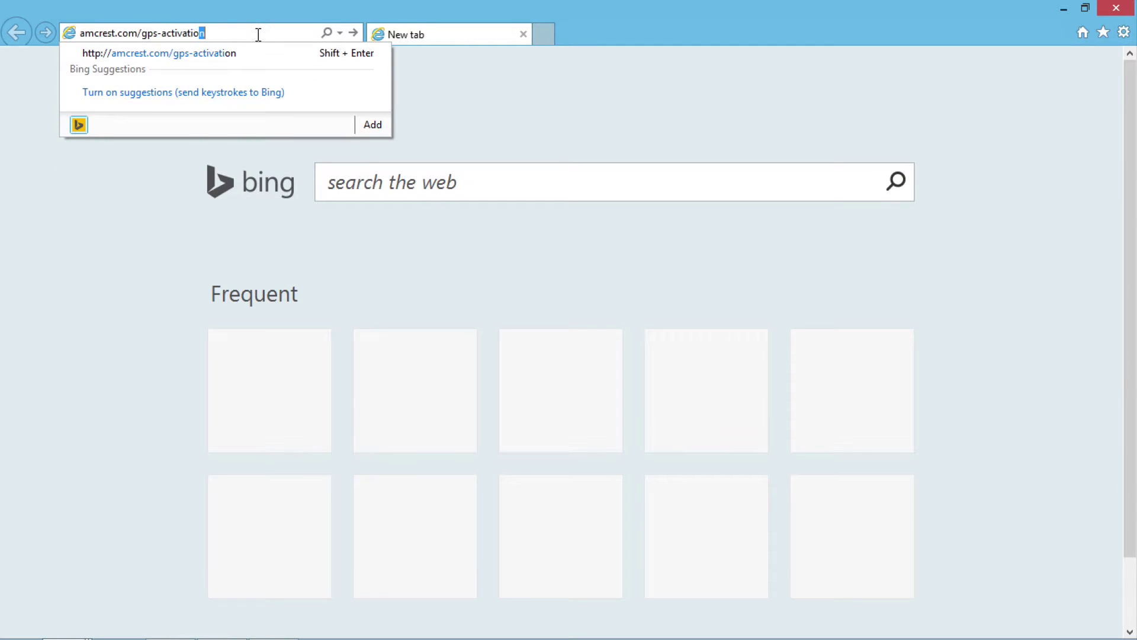
pyautogui.press('Return')
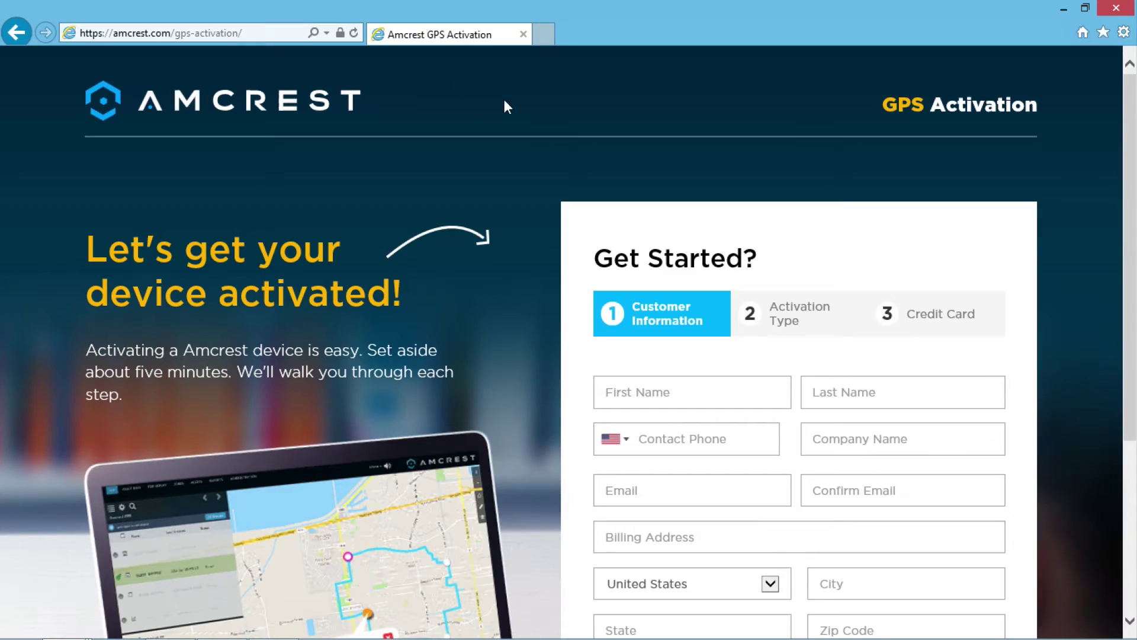
pyautogui.scroll(-4, 551, 119)
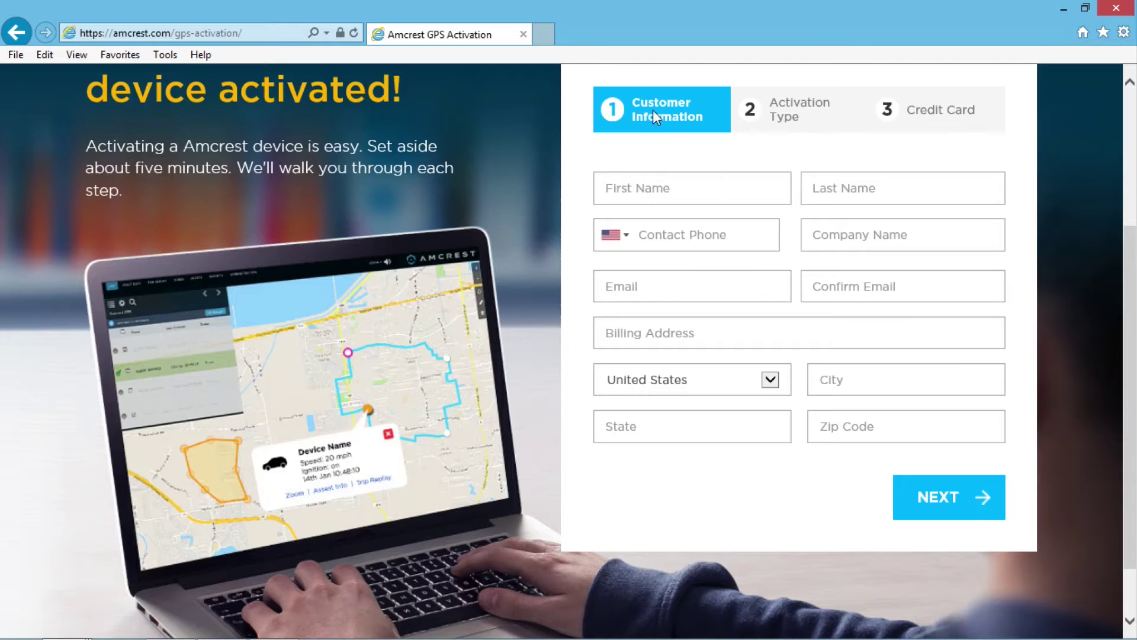
pyautogui.click(546, 36)
pyautogui.write('w')
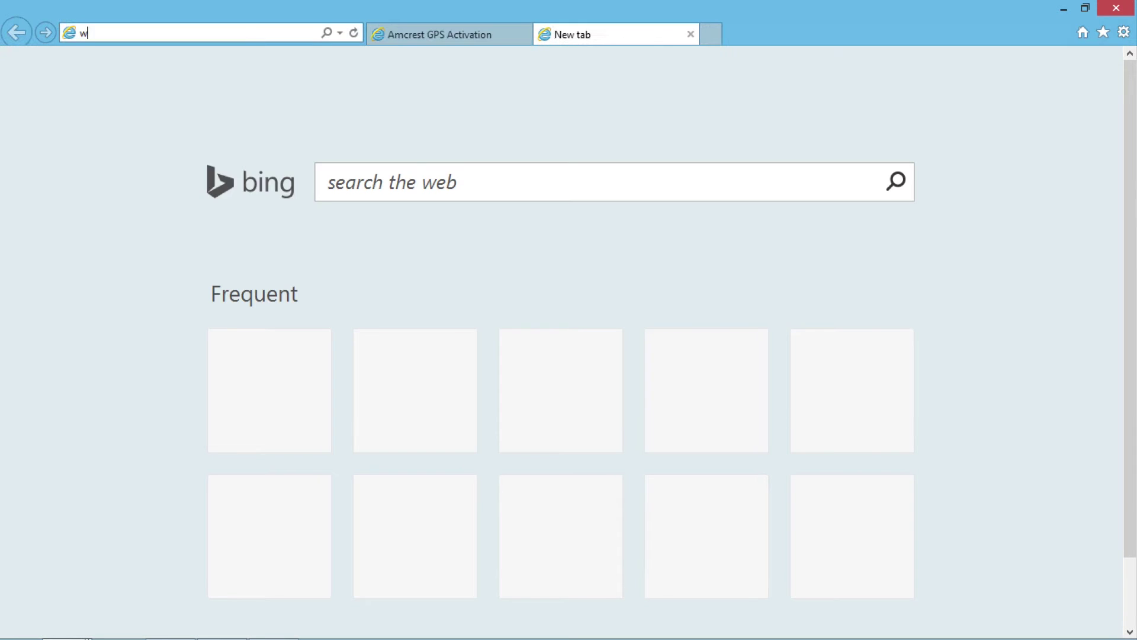
pyautogui.write('ww.amcrestgps.c')
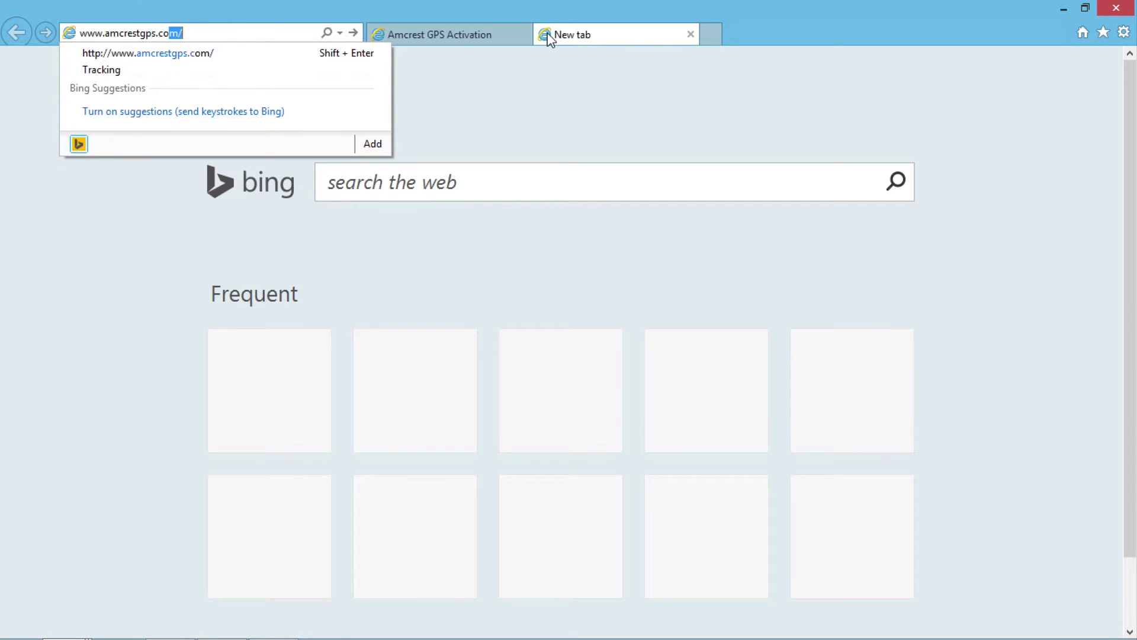
pyautogui.write('om')
pyautogui.press('Return')
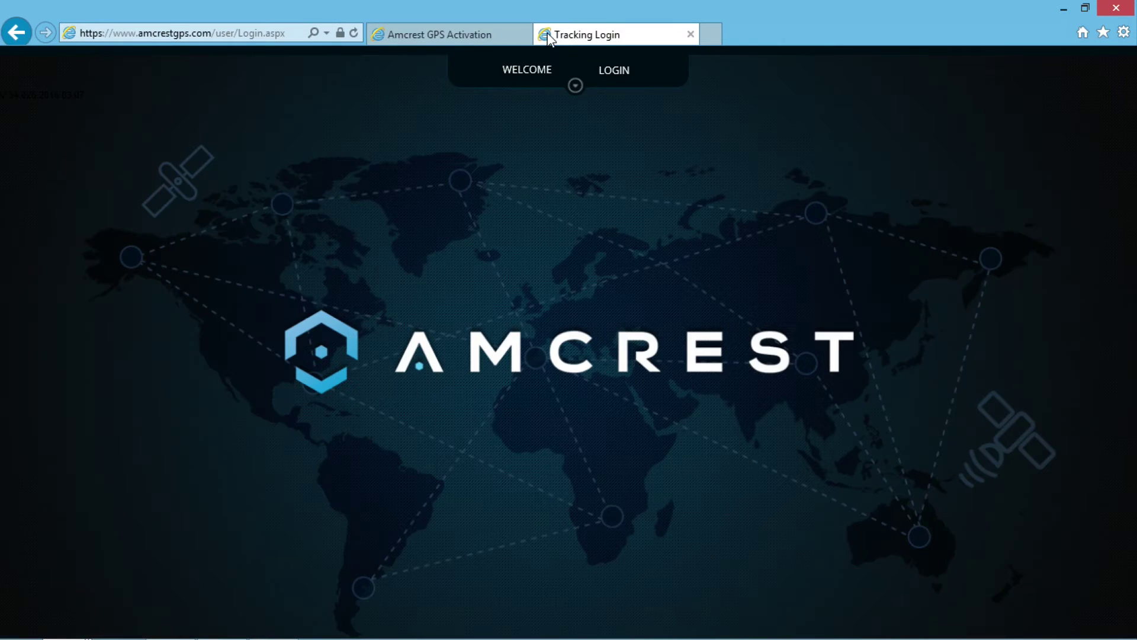
pyautogui.click(621, 72)
pyautogui.click(625, 168)
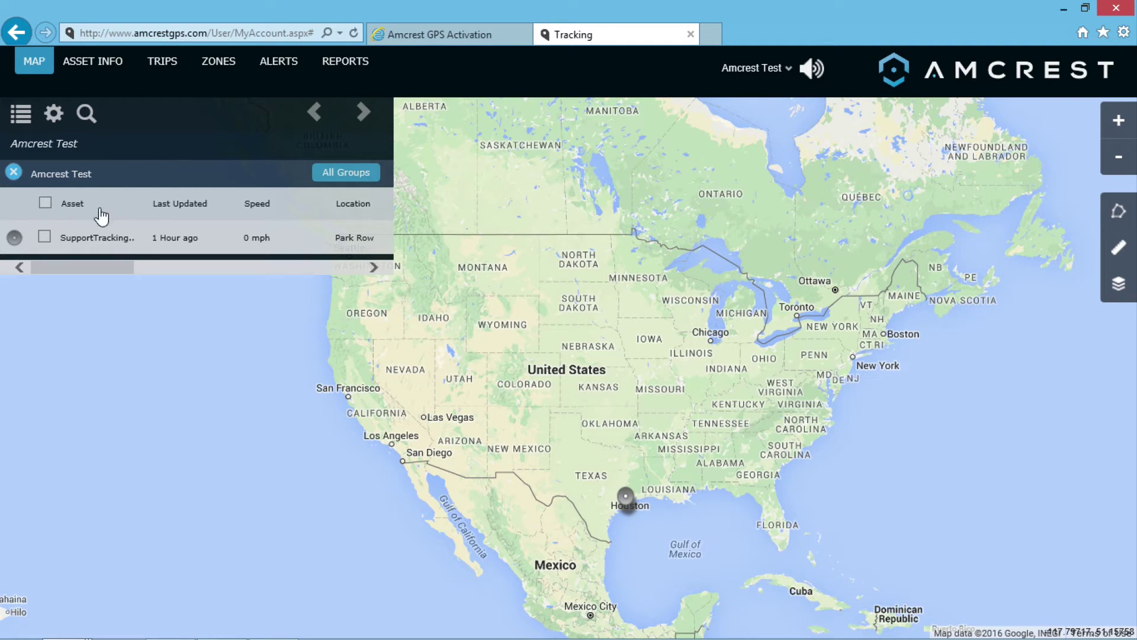
# - Check SupportTracking, expand, shrink and reopen the asset list, then show the type filters
pyautogui.click(45, 237)
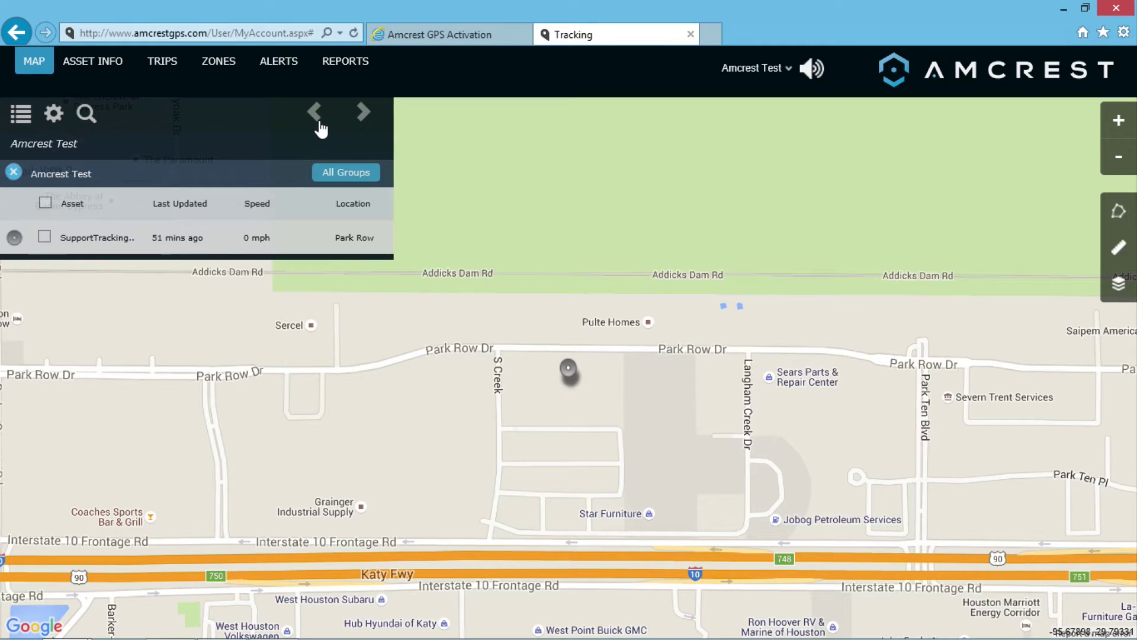
pyautogui.click(361, 112)
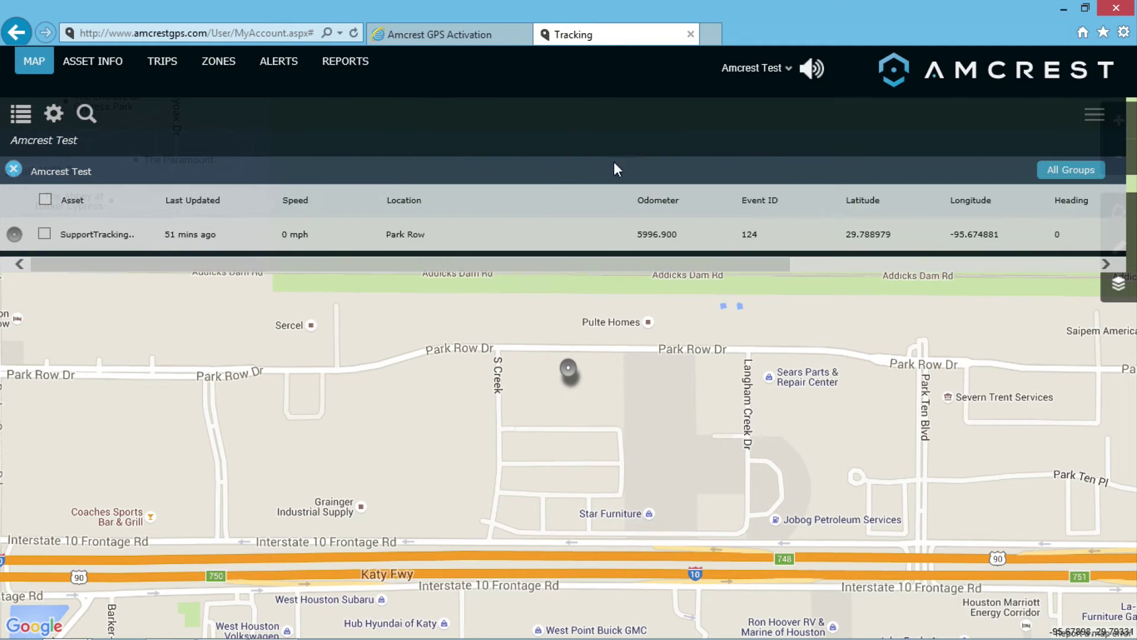
pyautogui.click(1102, 121)
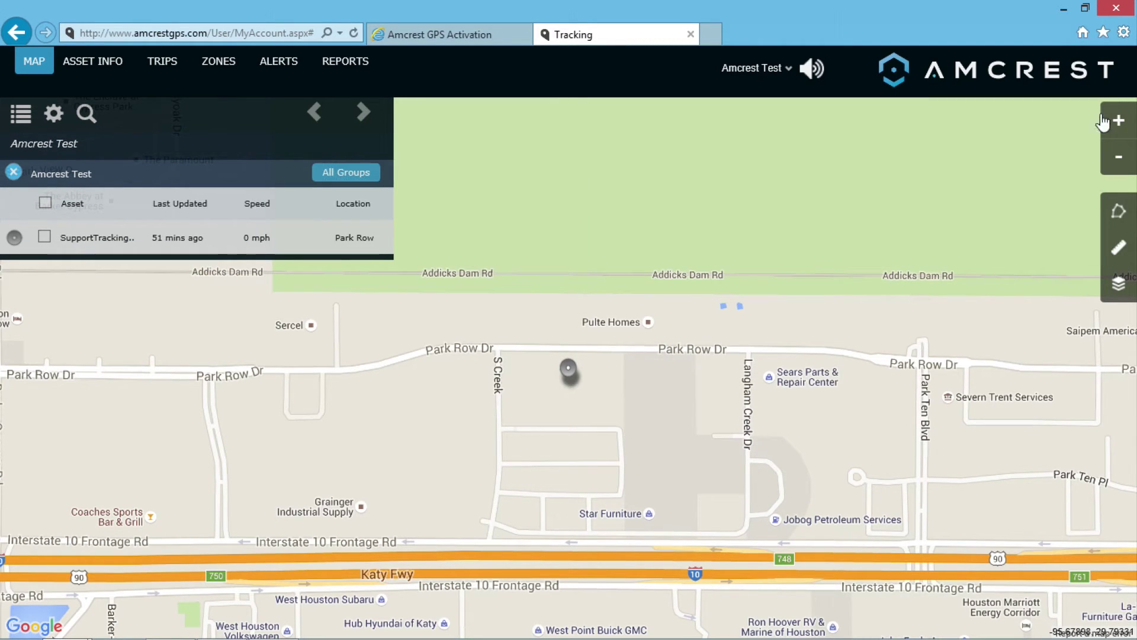
pyautogui.click(311, 112)
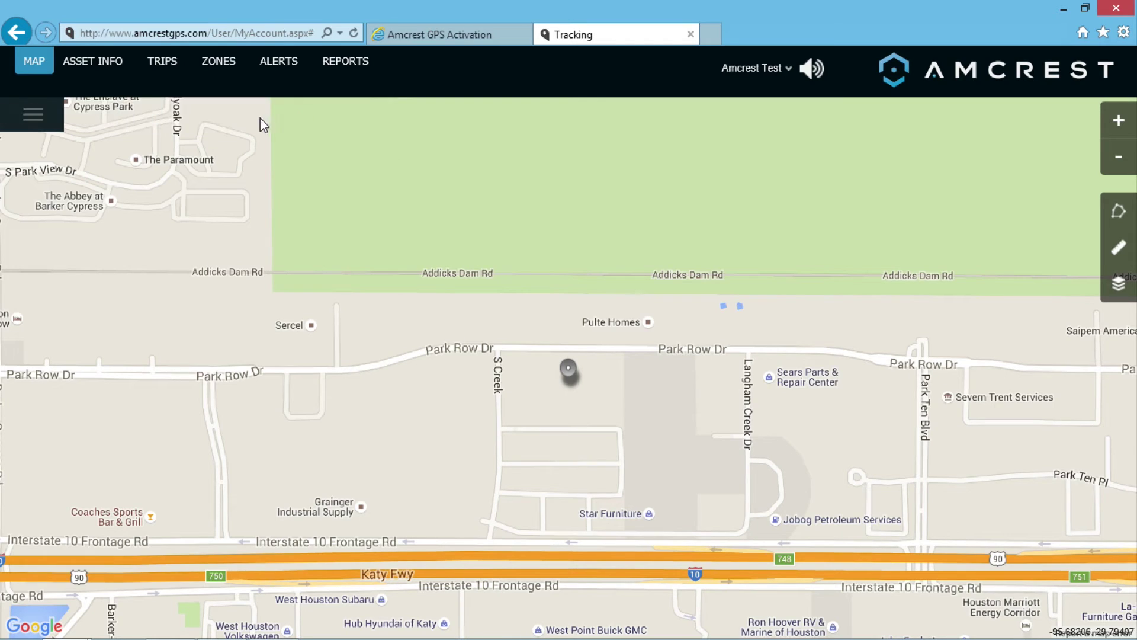
pyautogui.click(32, 119)
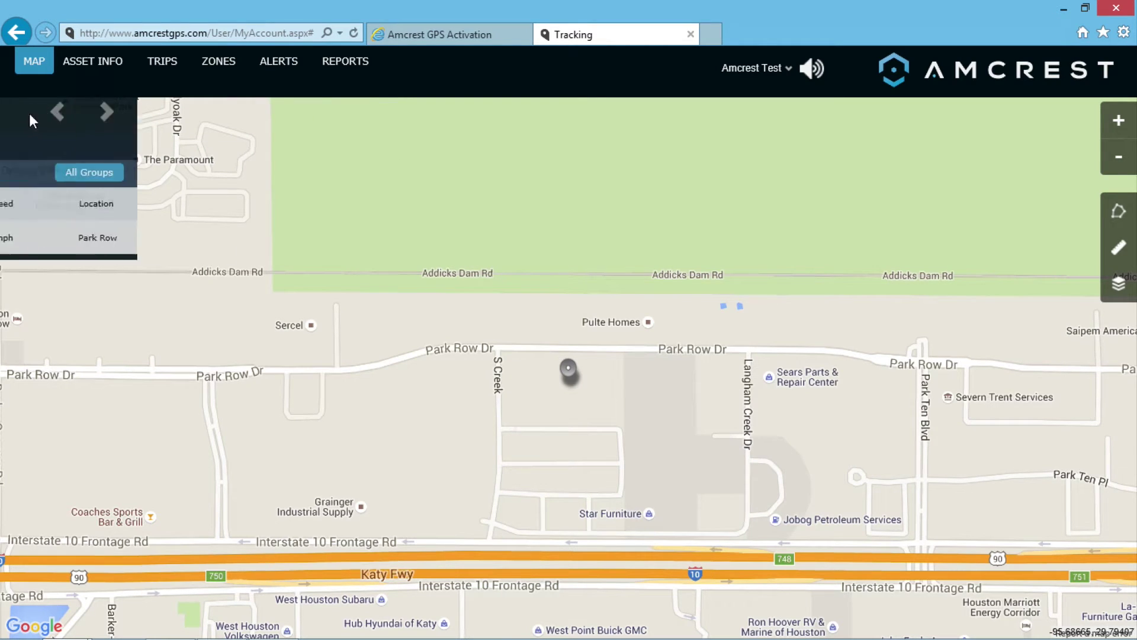
pyautogui.click(28, 120)
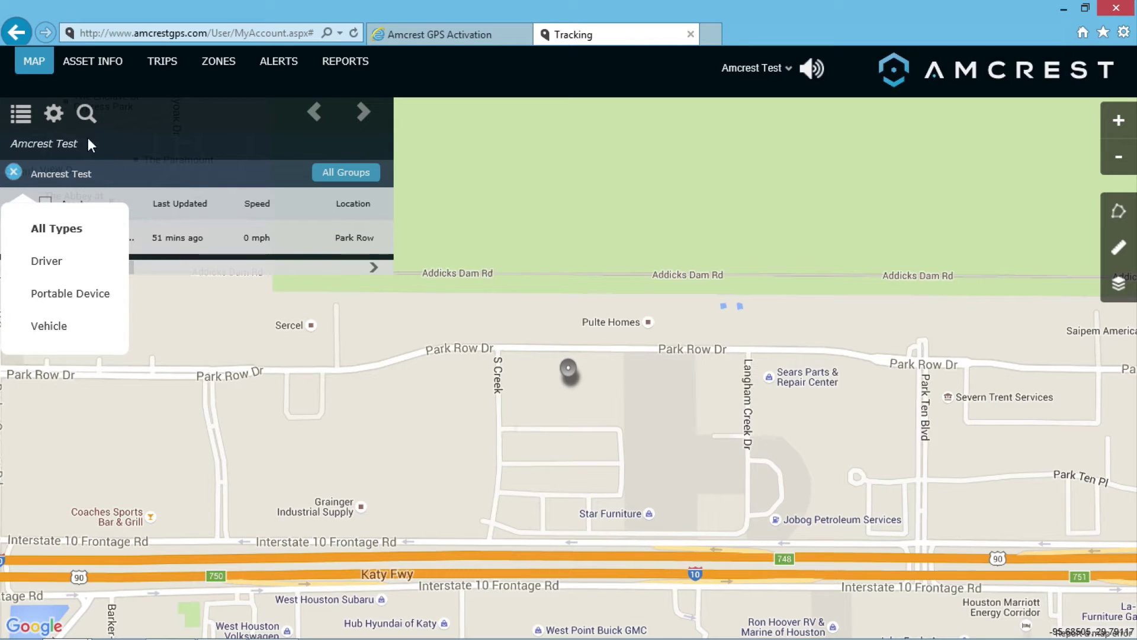
# - Toggle the Odometer column off and on in Choose Columns, then cancel without changes
pyautogui.click(54, 116)
pyautogui.click(53, 114)
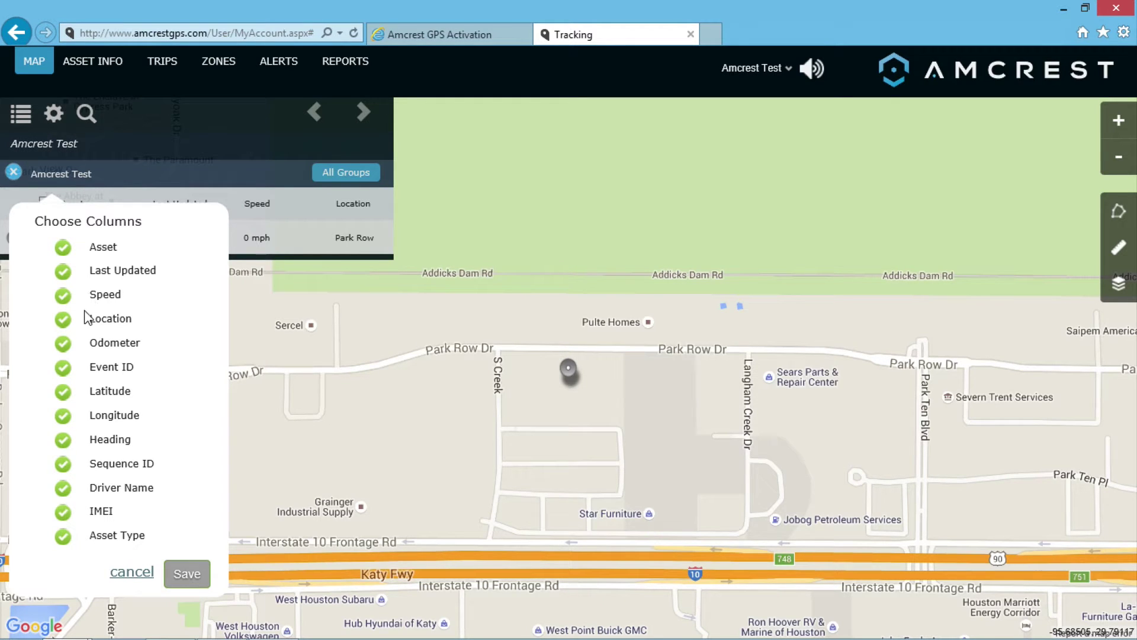
pyautogui.click(62, 346)
pyautogui.click(61, 346)
pyautogui.click(145, 575)
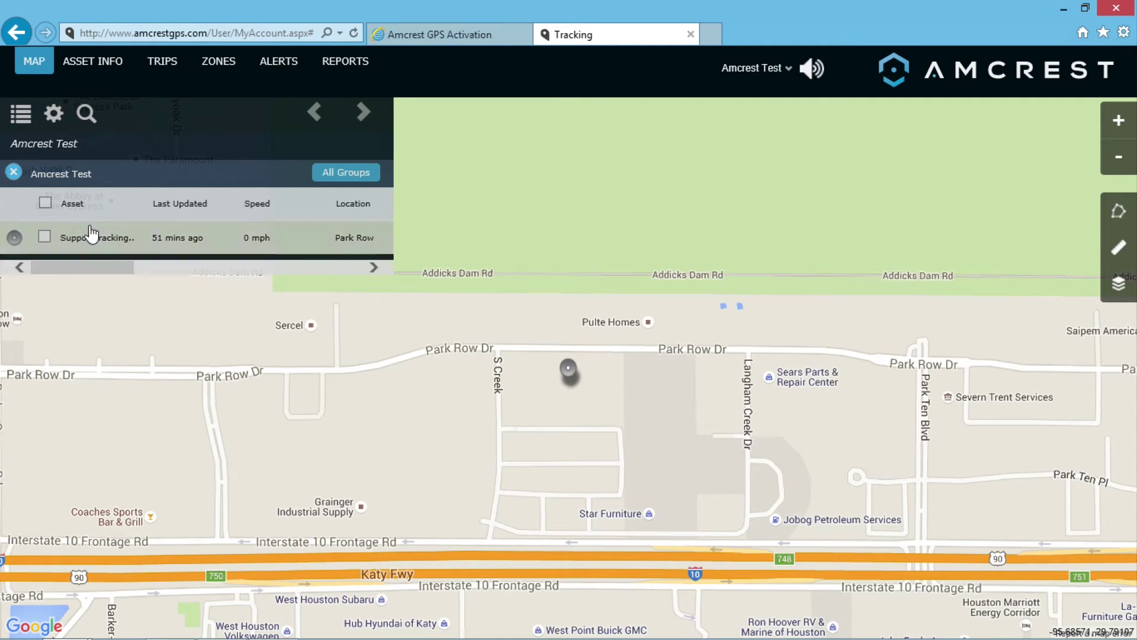
# - Search assets for 'support', select SupportTracking, and dismiss its info popup
pyautogui.click(86, 113)
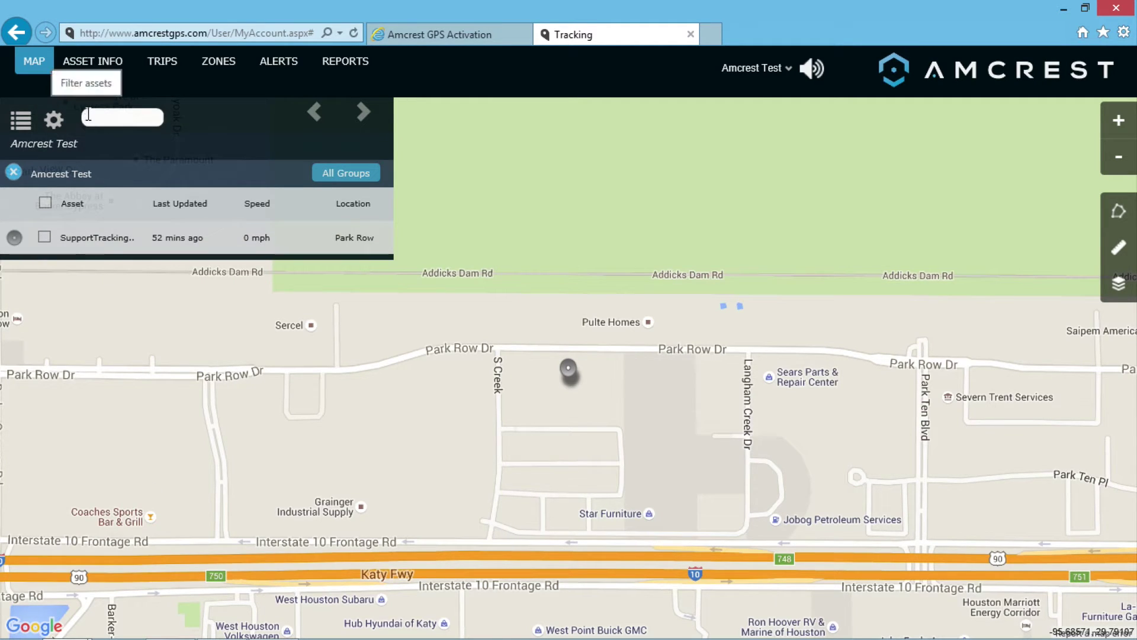
pyautogui.write('support')
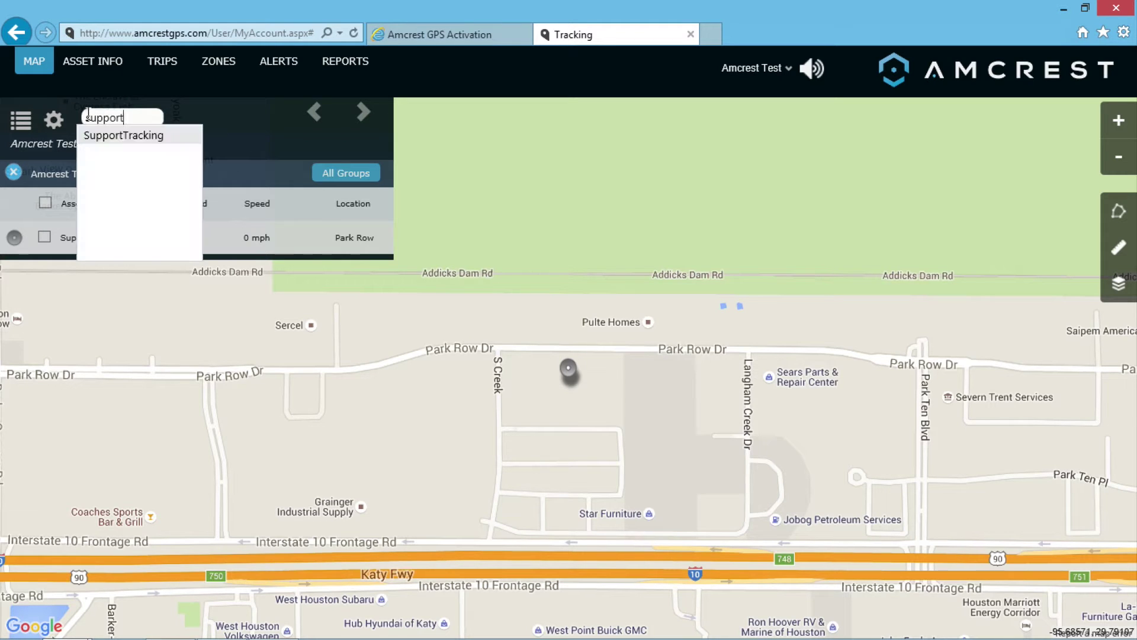
pyautogui.click(121, 133)
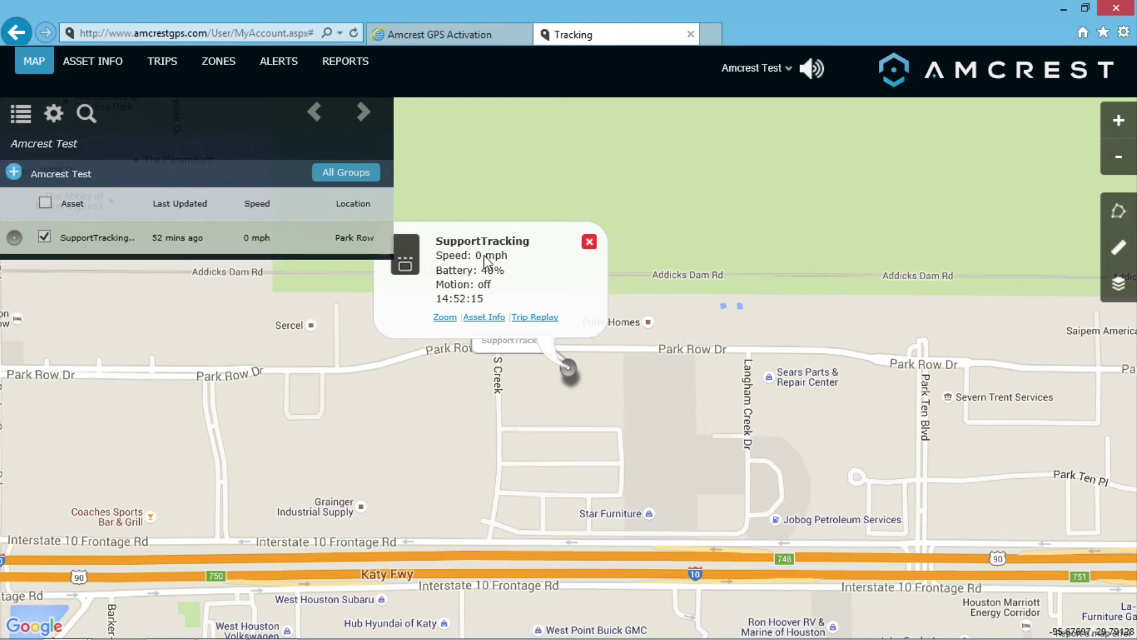
pyautogui.click(589, 241)
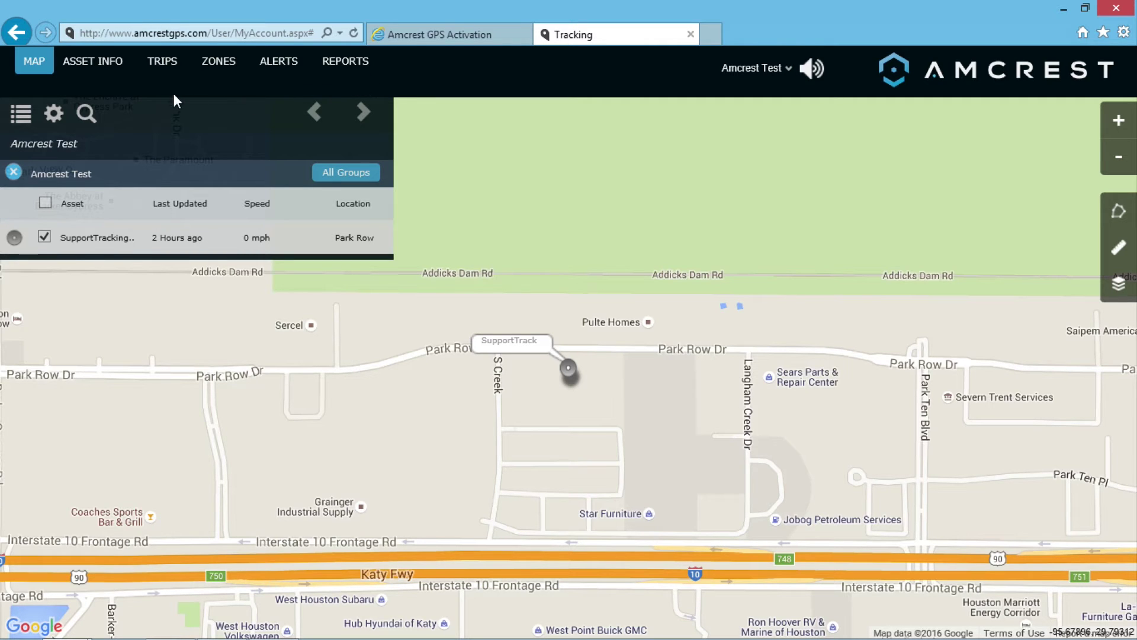
pyautogui.click(94, 70)
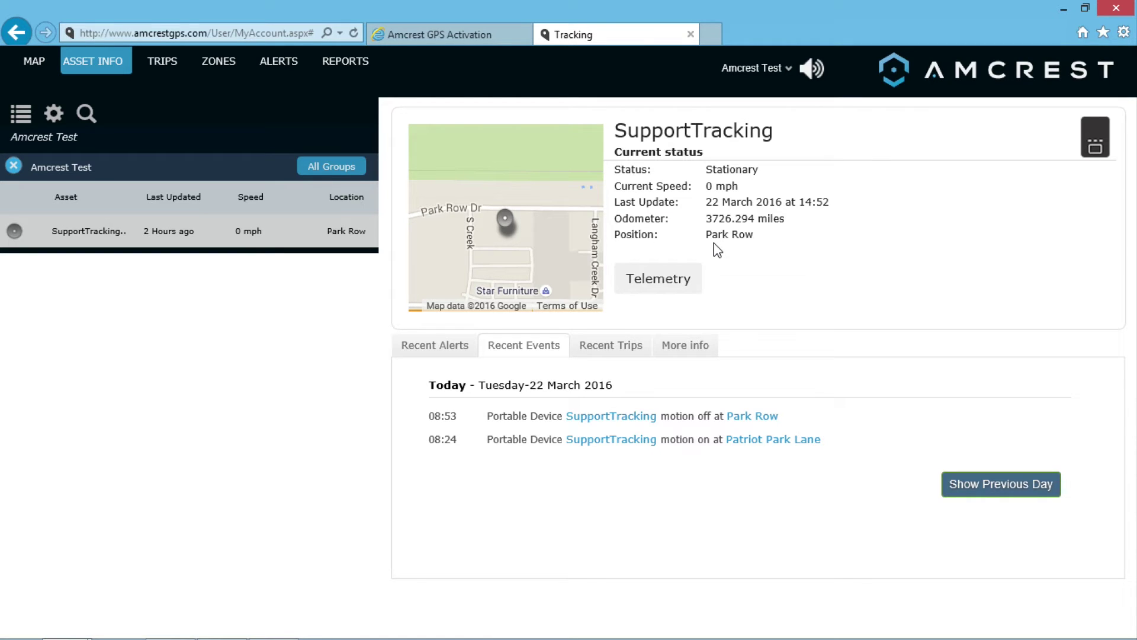
pyautogui.click(431, 346)
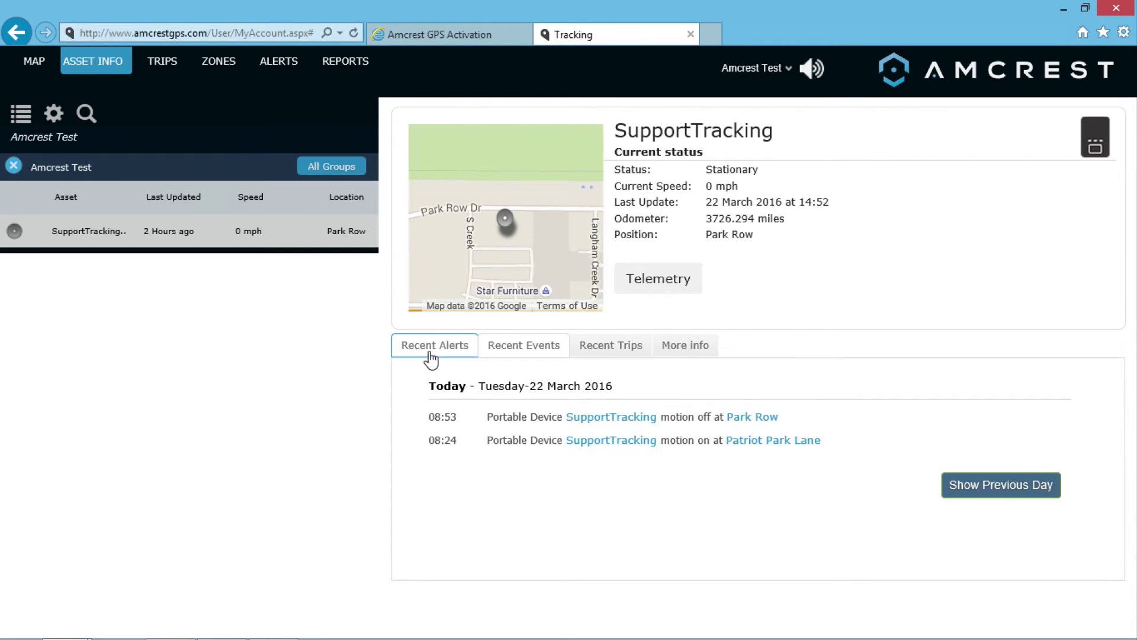
pyautogui.click(497, 354)
pyautogui.click(579, 356)
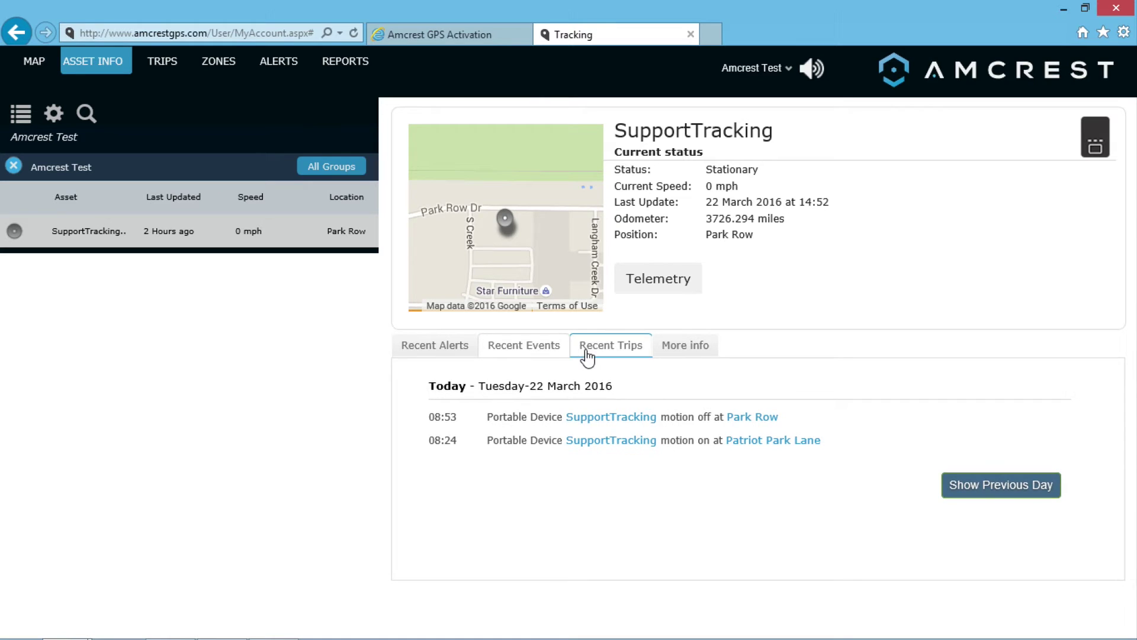
pyautogui.click(672, 355)
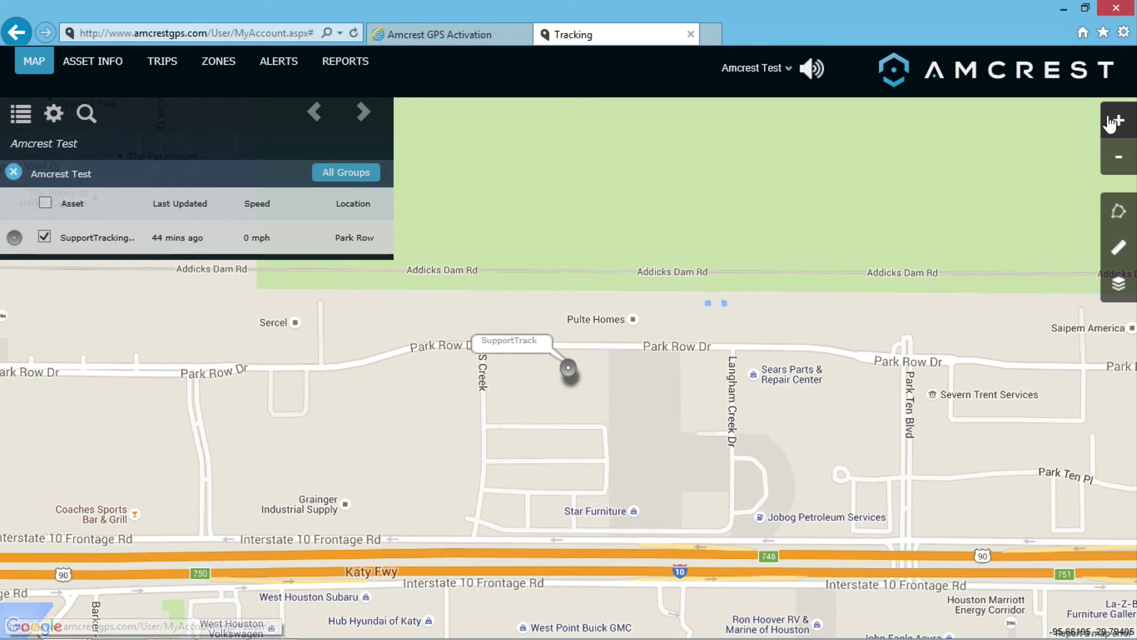
pyautogui.click(1112, 122)
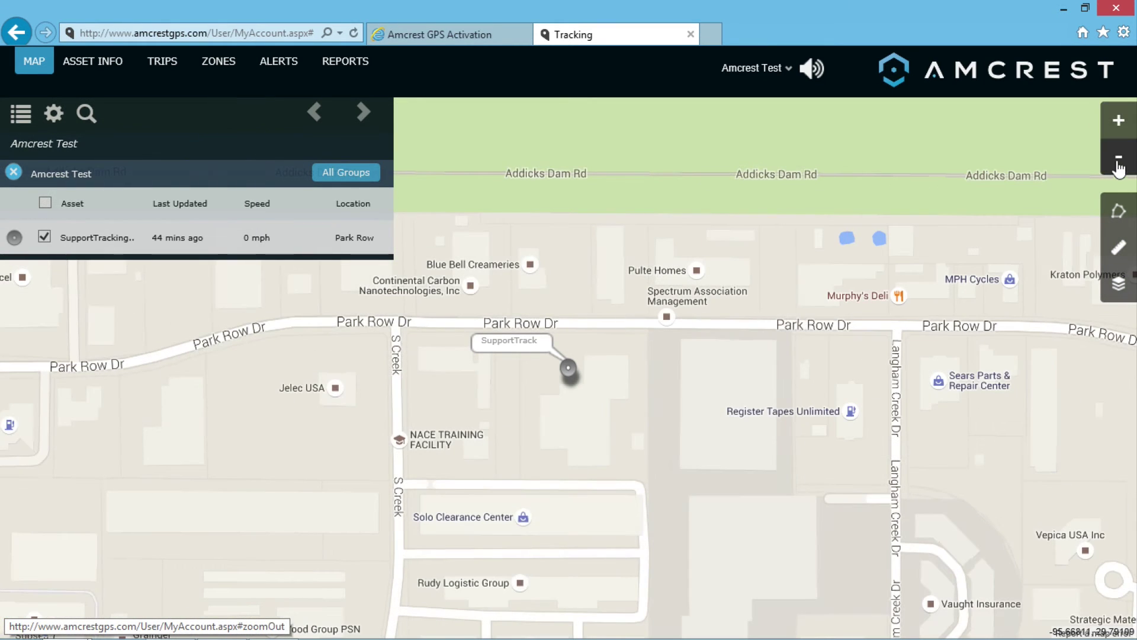
pyautogui.click(1119, 169)
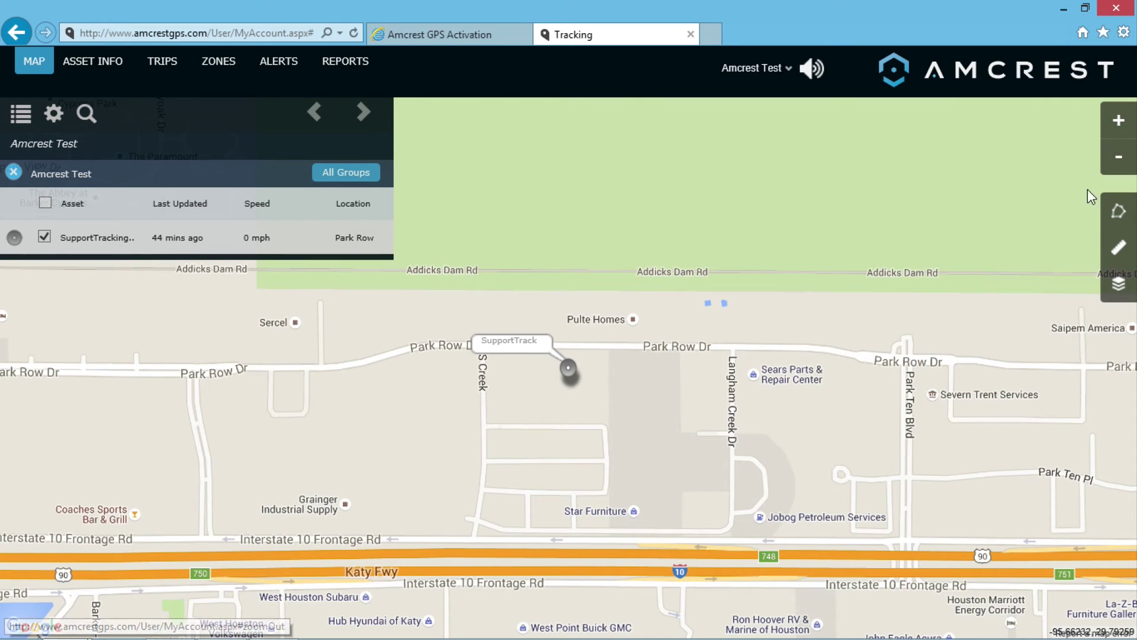
pyautogui.click(1118, 215)
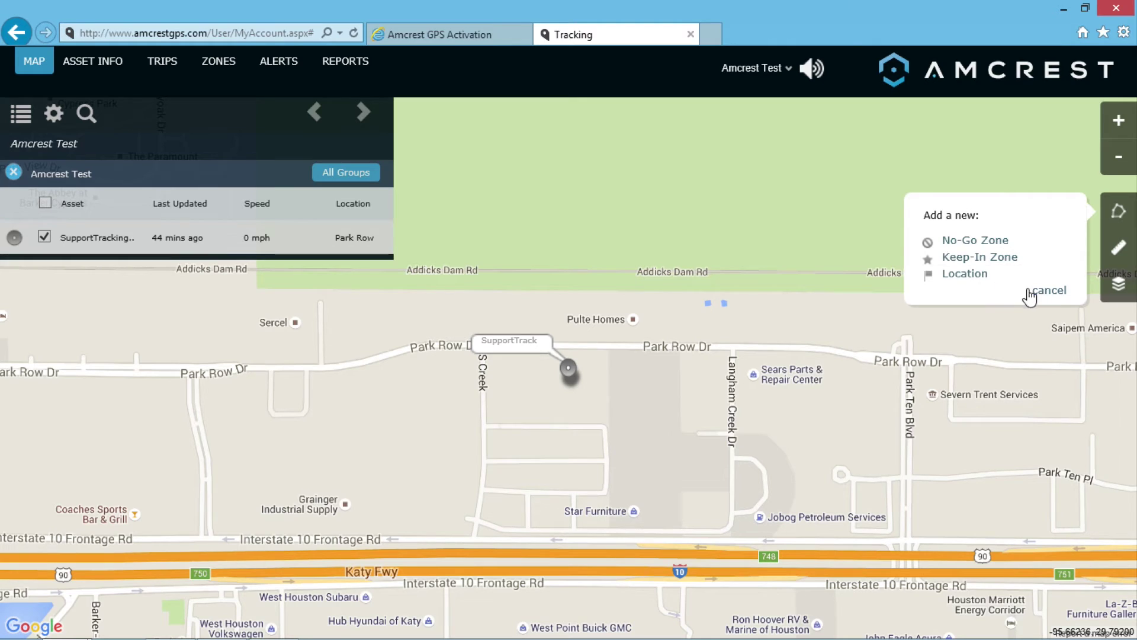
pyautogui.click(988, 240)
pyautogui.click(726, 337)
pyautogui.click(724, 528)
pyautogui.doubleClick(474, 529)
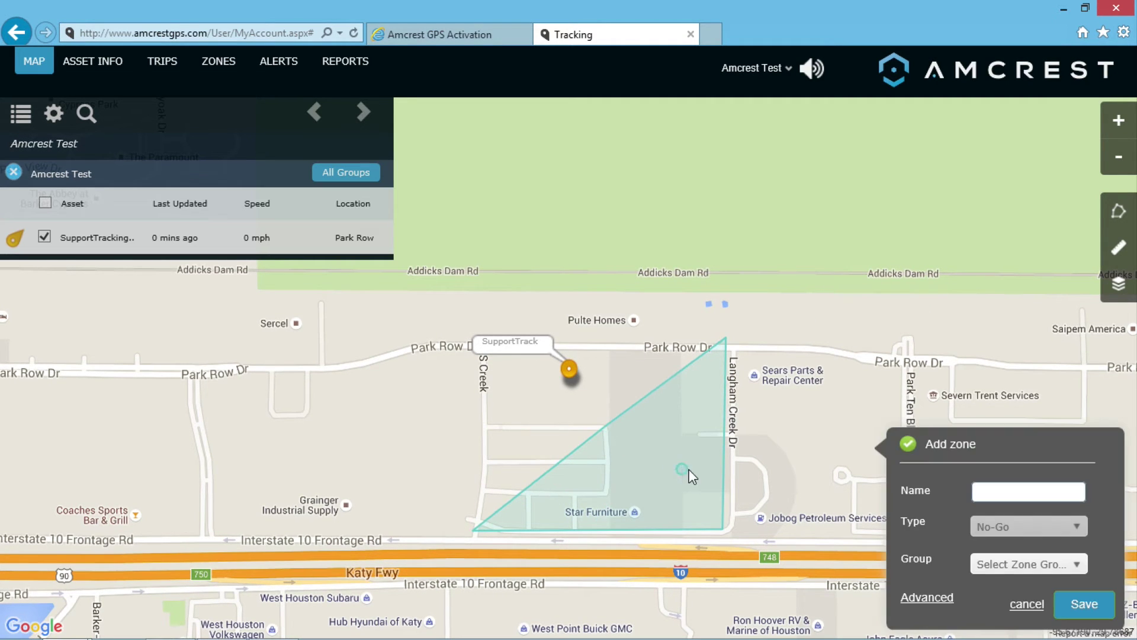
pyautogui.click(1027, 604)
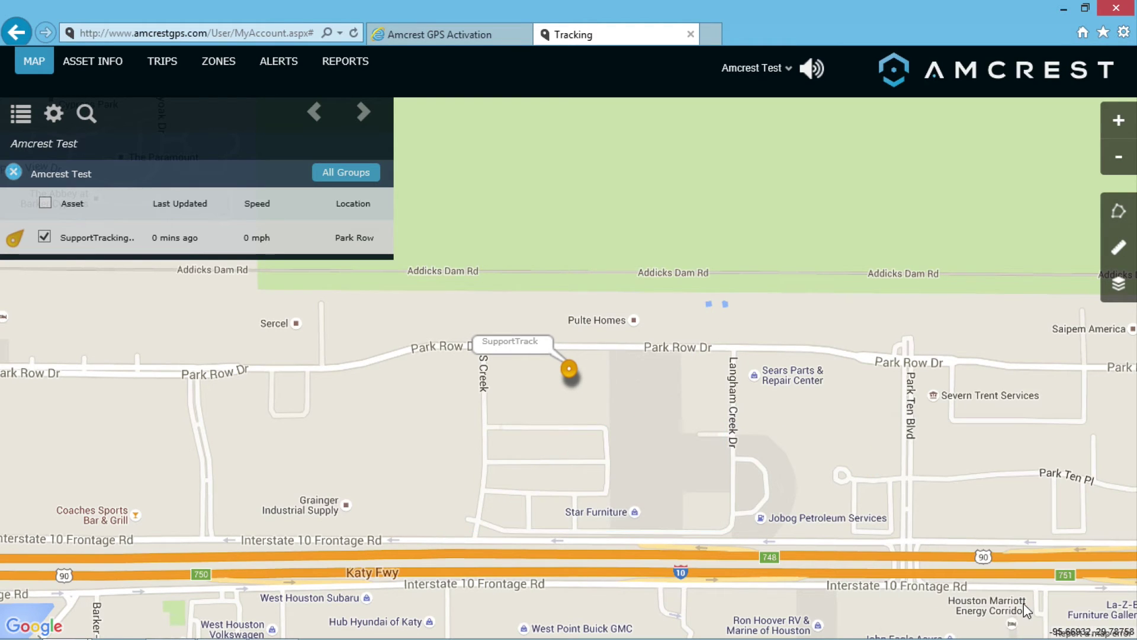
pyautogui.click(1117, 214)
pyautogui.click(988, 256)
pyautogui.click(733, 346)
pyautogui.click(729, 527)
pyautogui.click(903, 527)
pyautogui.doubleClick(903, 346)
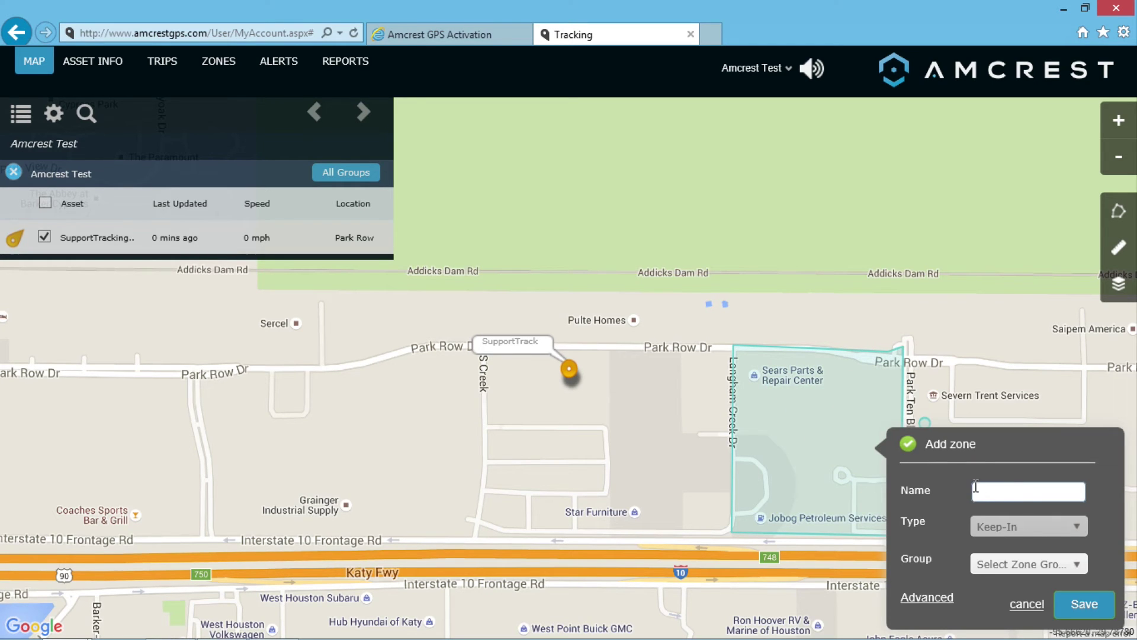
pyautogui.click(1029, 604)
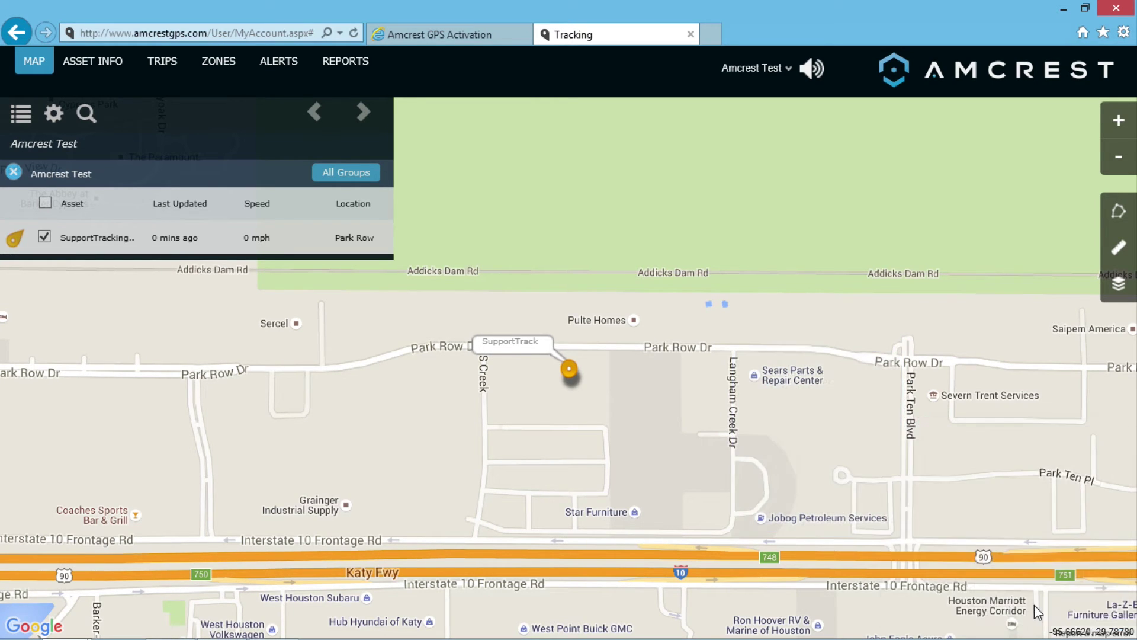
# - Try the MapQuest and MapQuest Satellite base maps, then return to Google Streets
pyautogui.click(1120, 287)
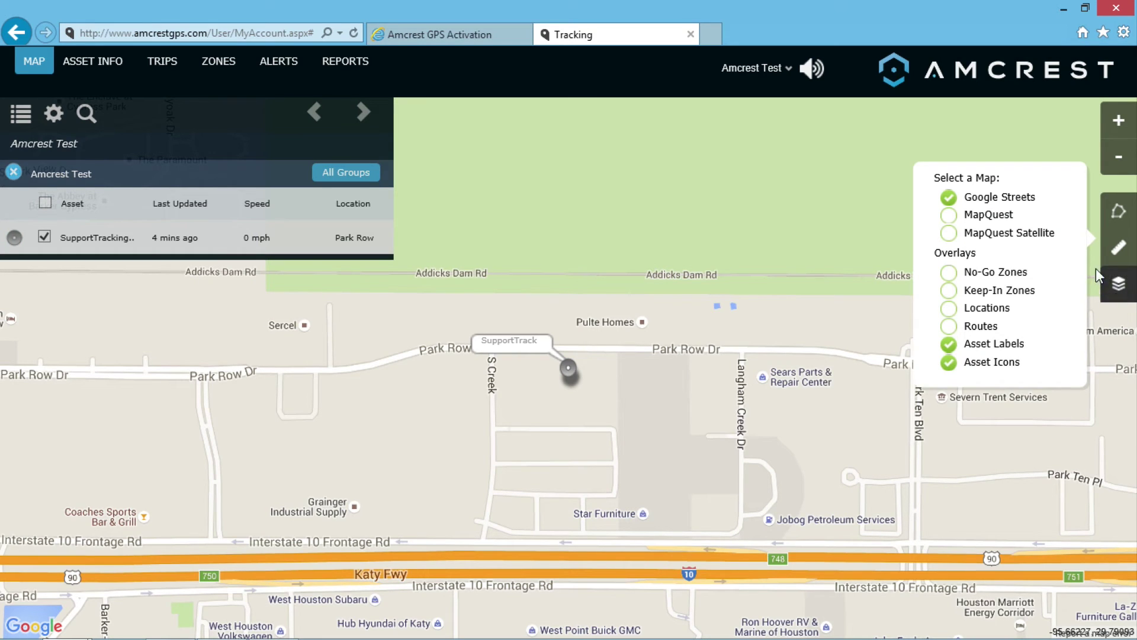
pyautogui.click(949, 216)
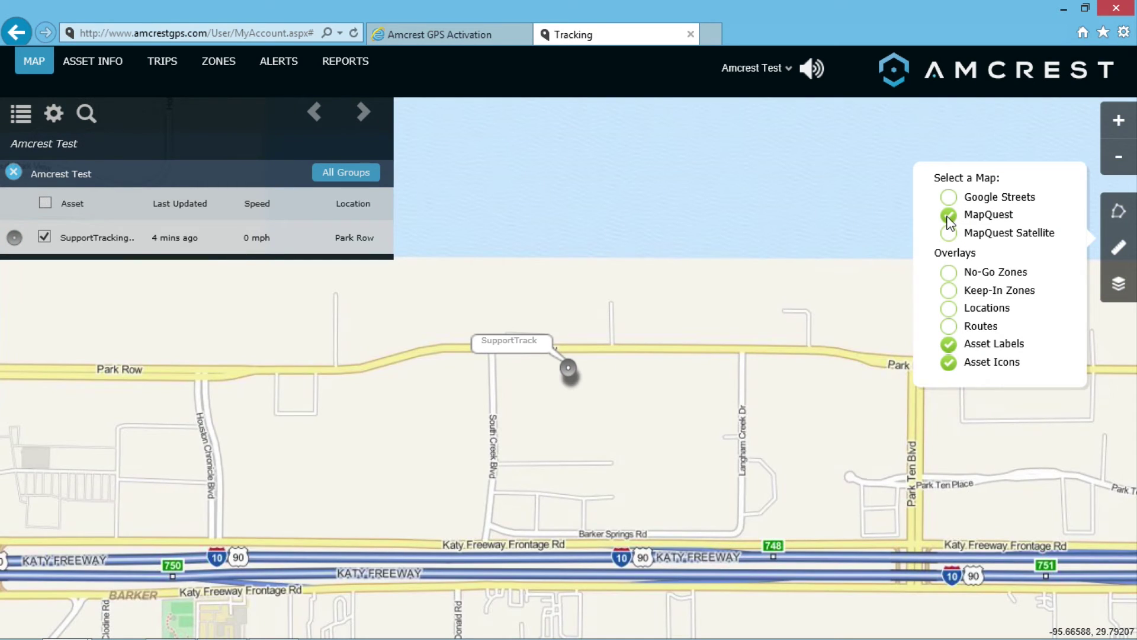
pyautogui.click(950, 235)
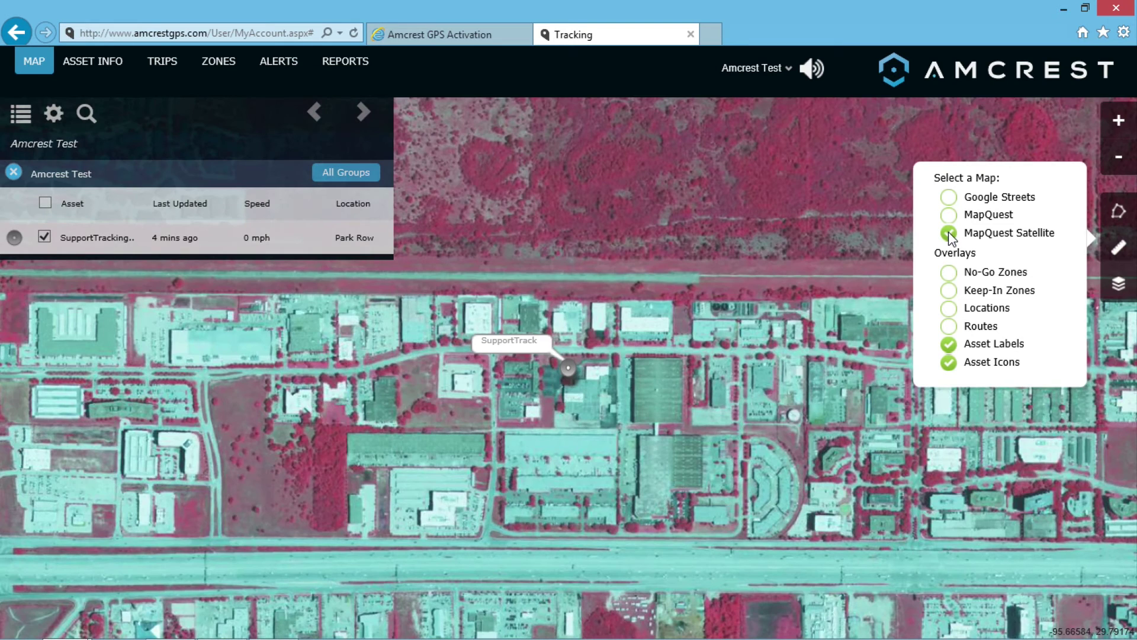
pyautogui.click(950, 198)
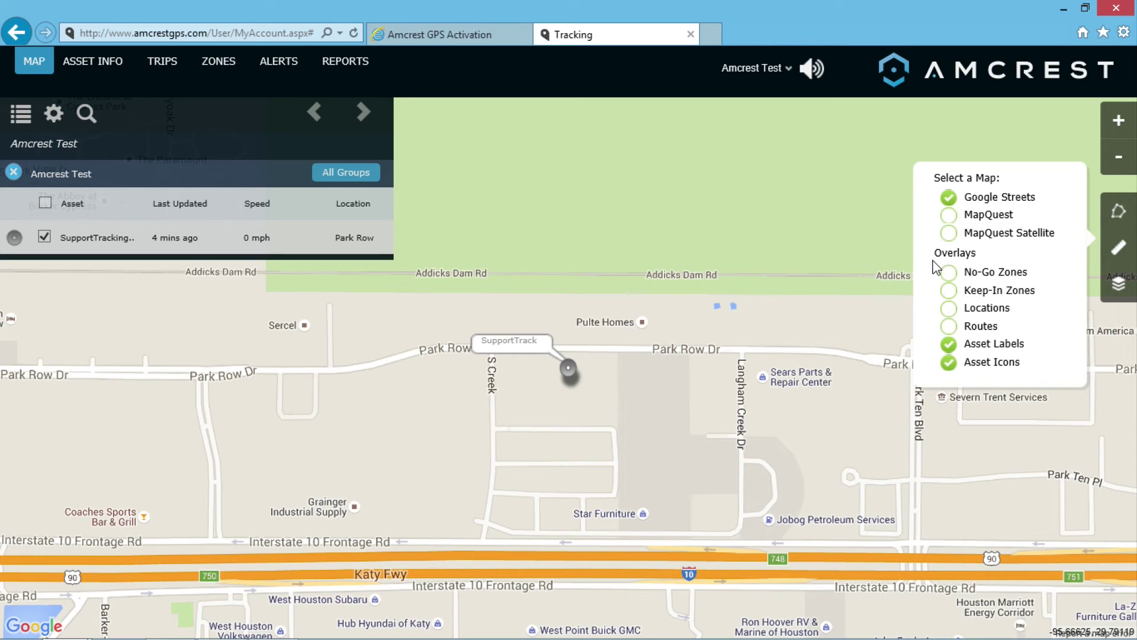
# - Turn on No-Go Zones, Keep-In Zones and Locations overlays, and toggle asset labels and icons
pyautogui.click(950, 273)
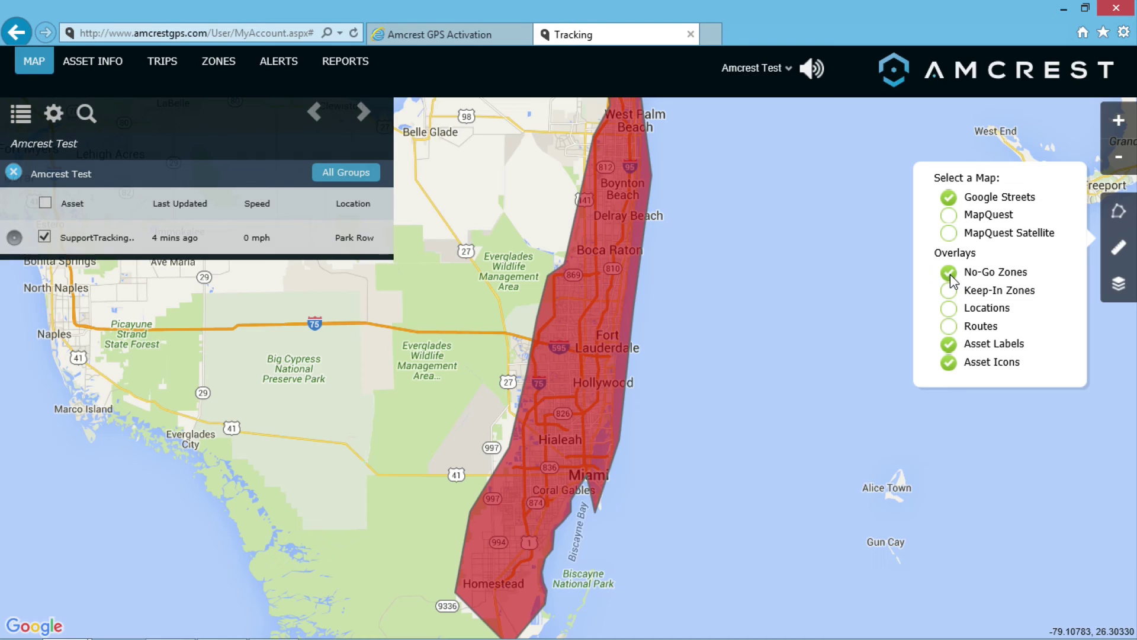
pyautogui.click(951, 291)
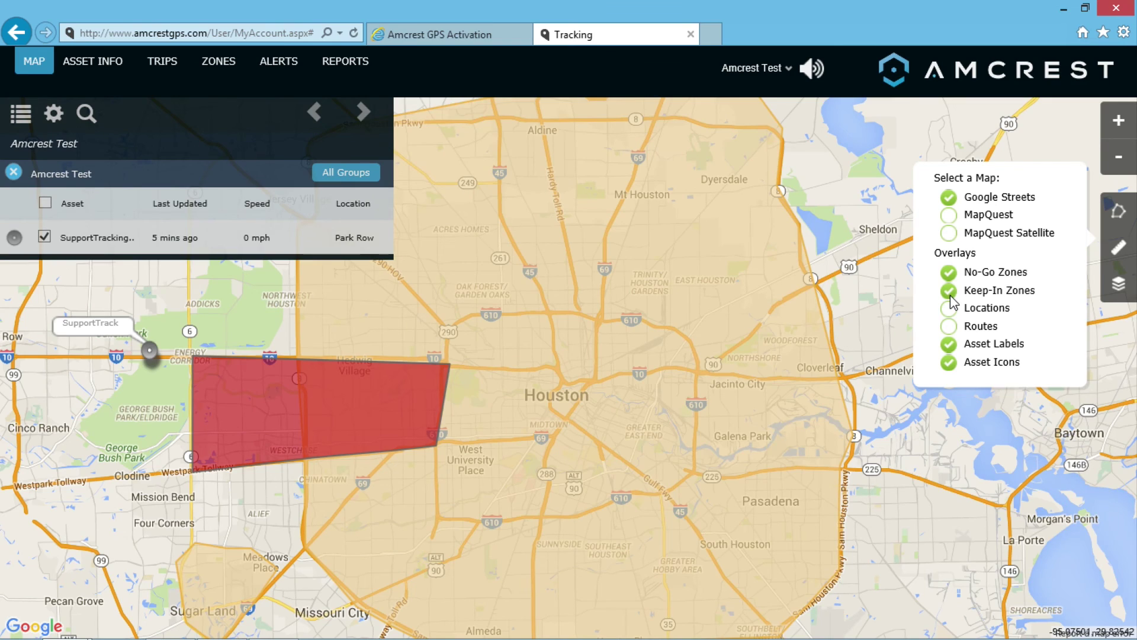
pyautogui.click(949, 307)
pyautogui.click(948, 344)
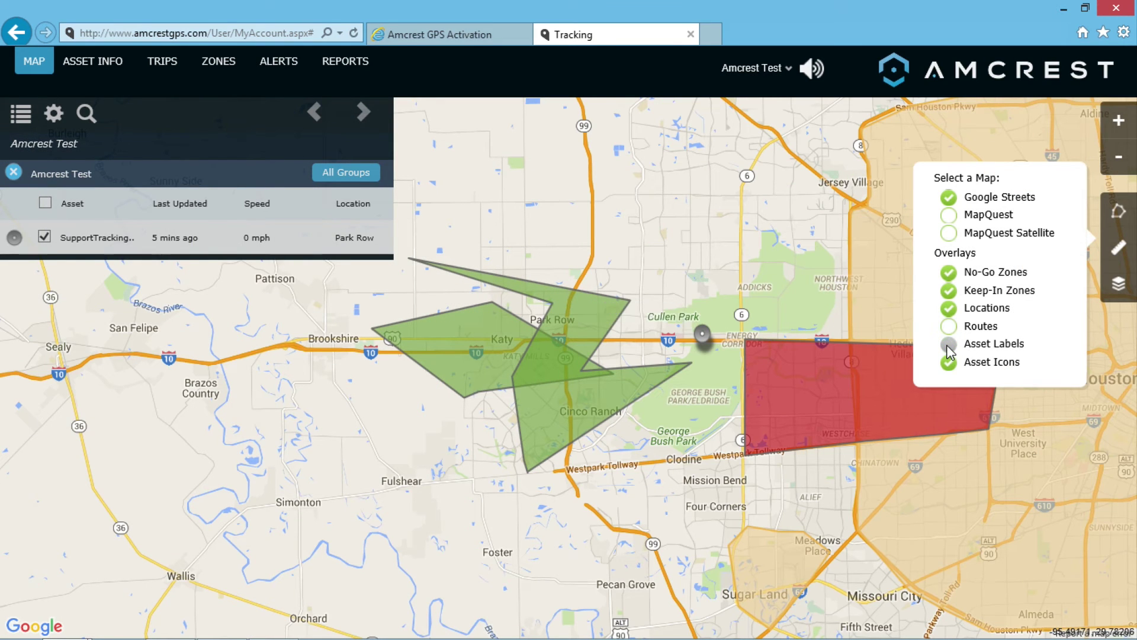
pyautogui.click(948, 347)
pyautogui.click(951, 362)
pyautogui.click(951, 366)
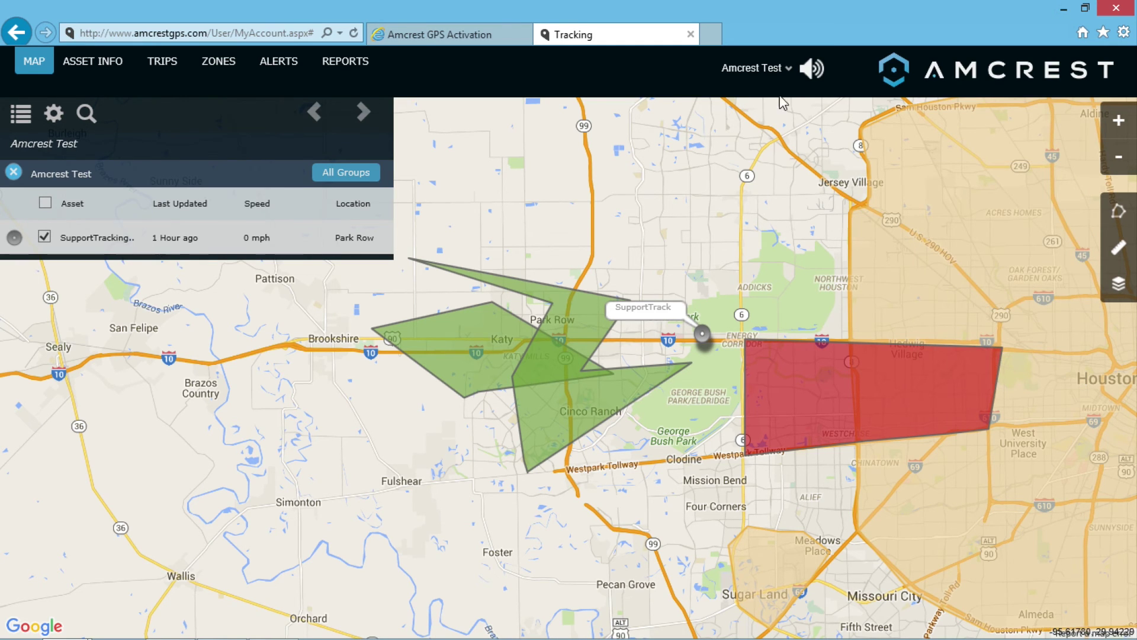
pyautogui.click(785, 69)
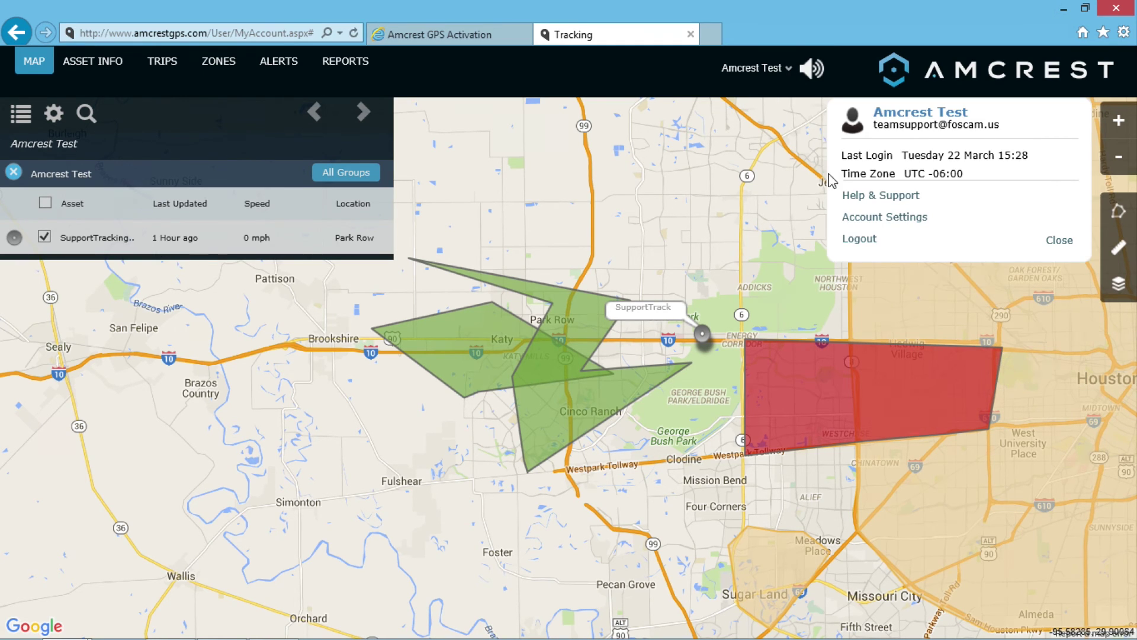
pyautogui.click(1052, 241)
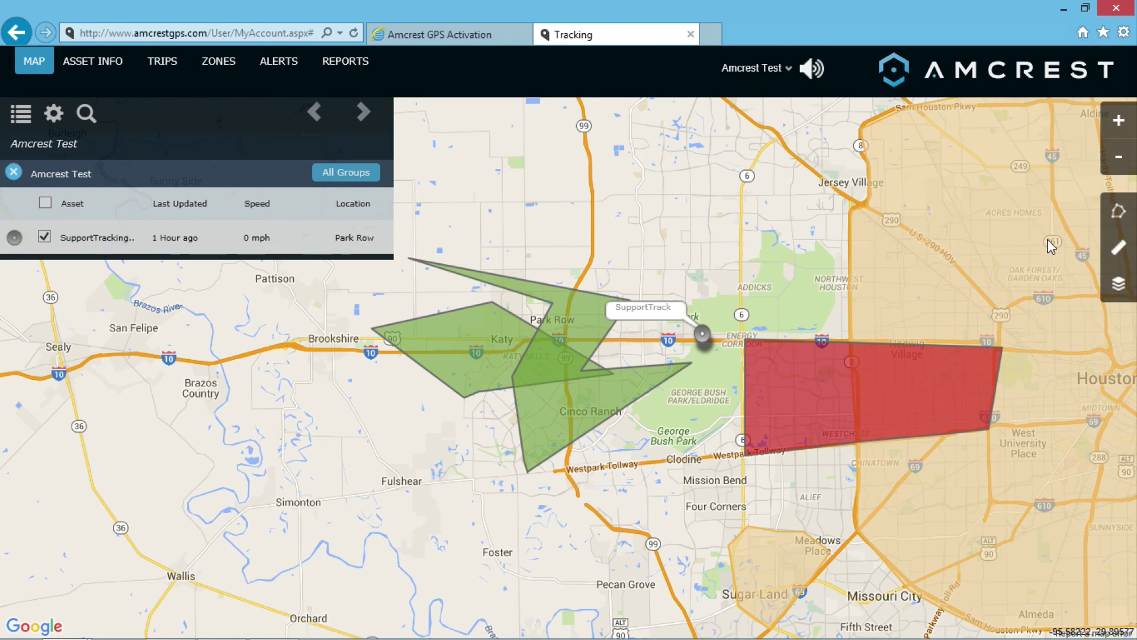
pyautogui.click(813, 71)
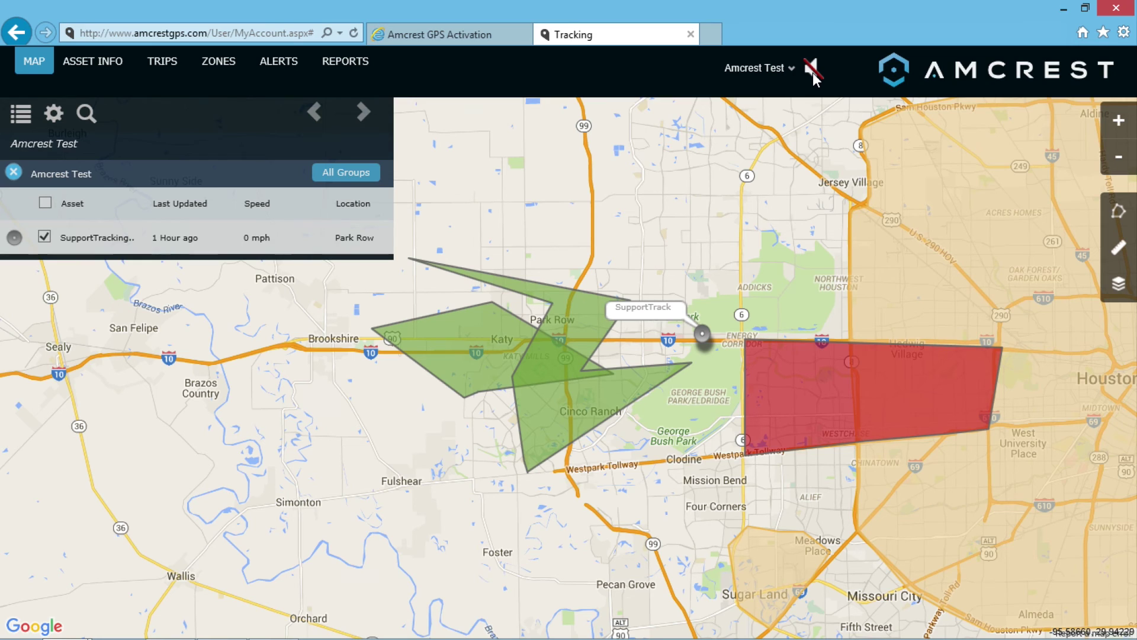
pyautogui.click(813, 71)
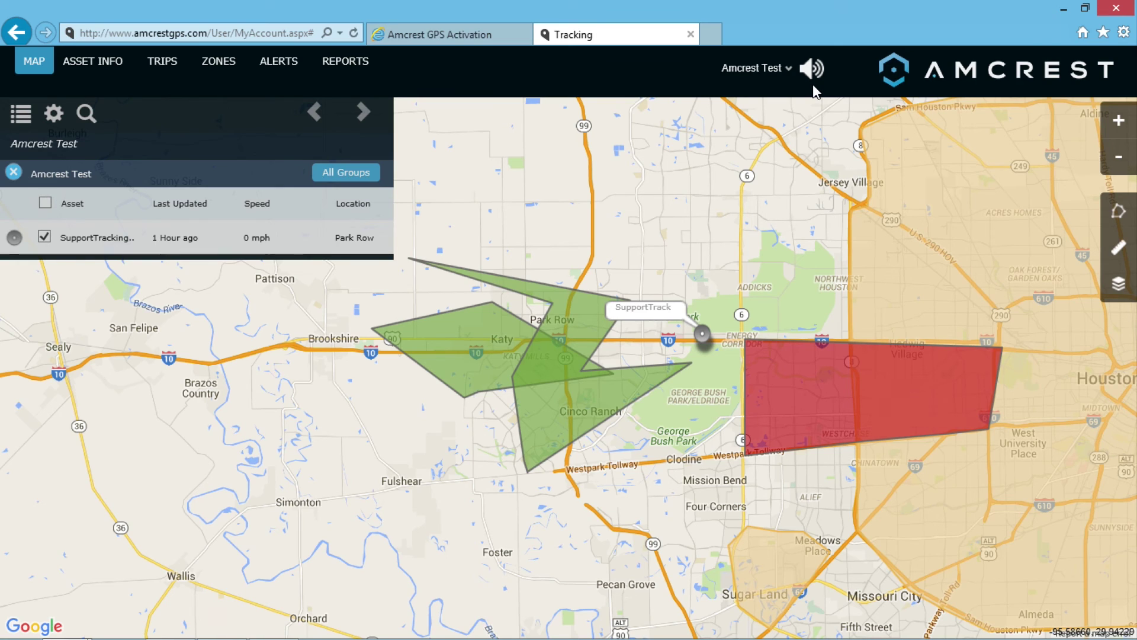
pyautogui.click(814, 76)
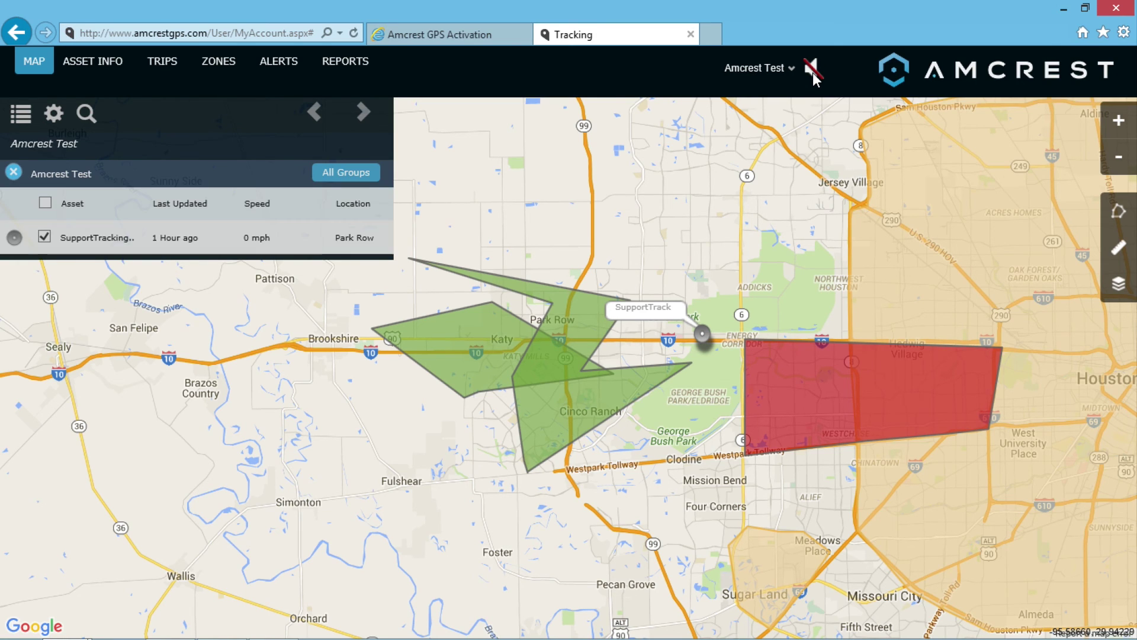
pyautogui.click(814, 78)
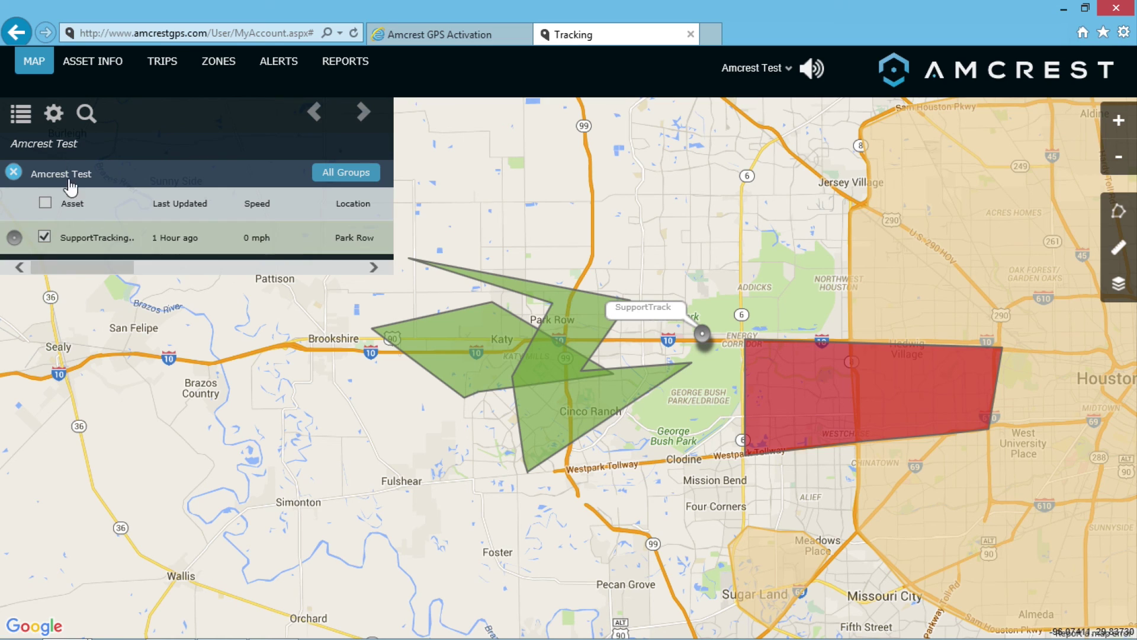
# - Uncheck SupportTracking in the asset list and reset the map with the MAP tab
pyautogui.click(35, 66)
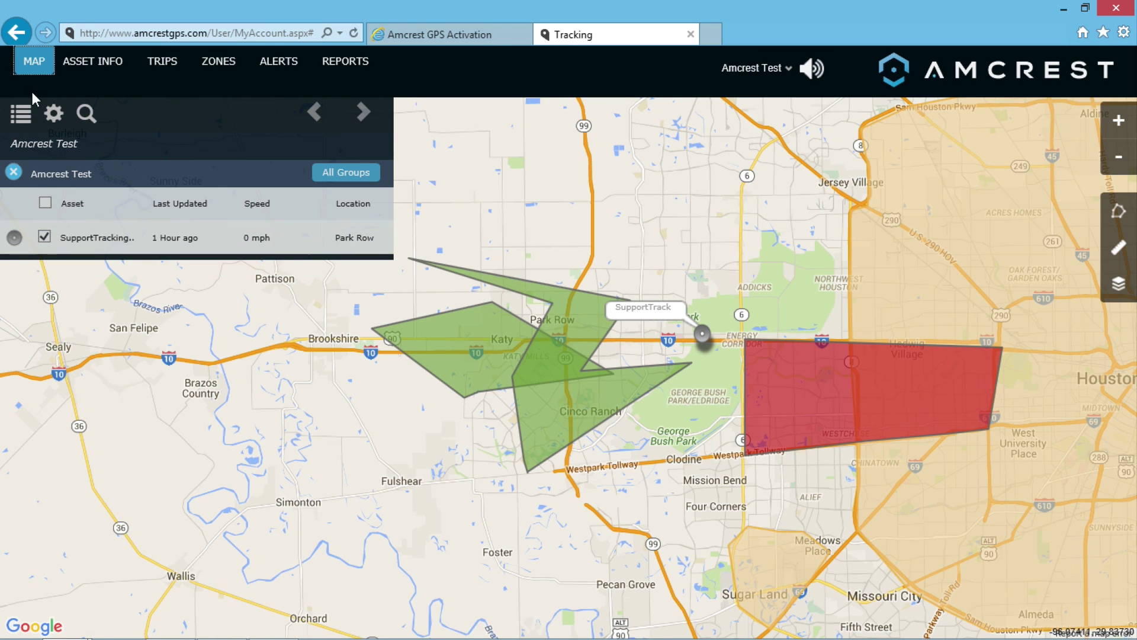
pyautogui.click(44, 238)
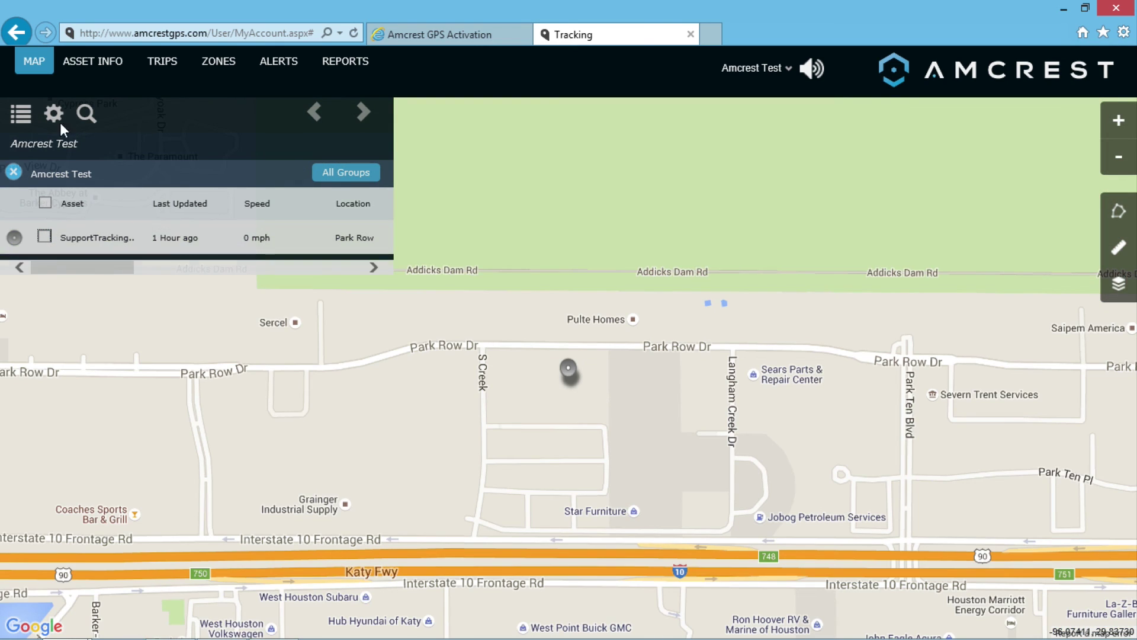
pyautogui.click(36, 66)
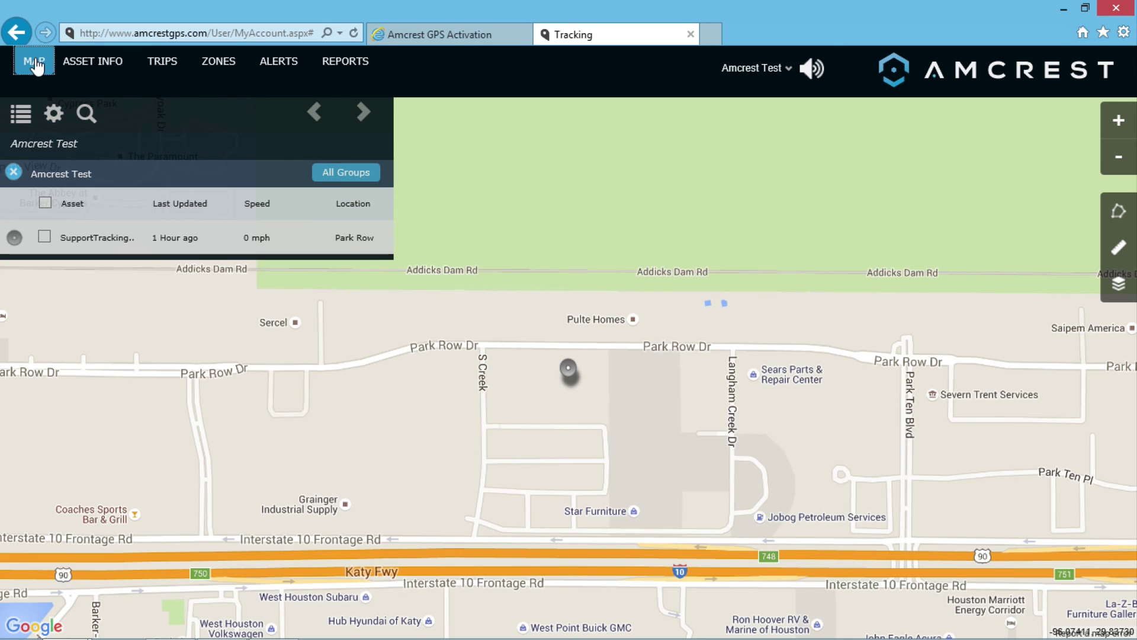